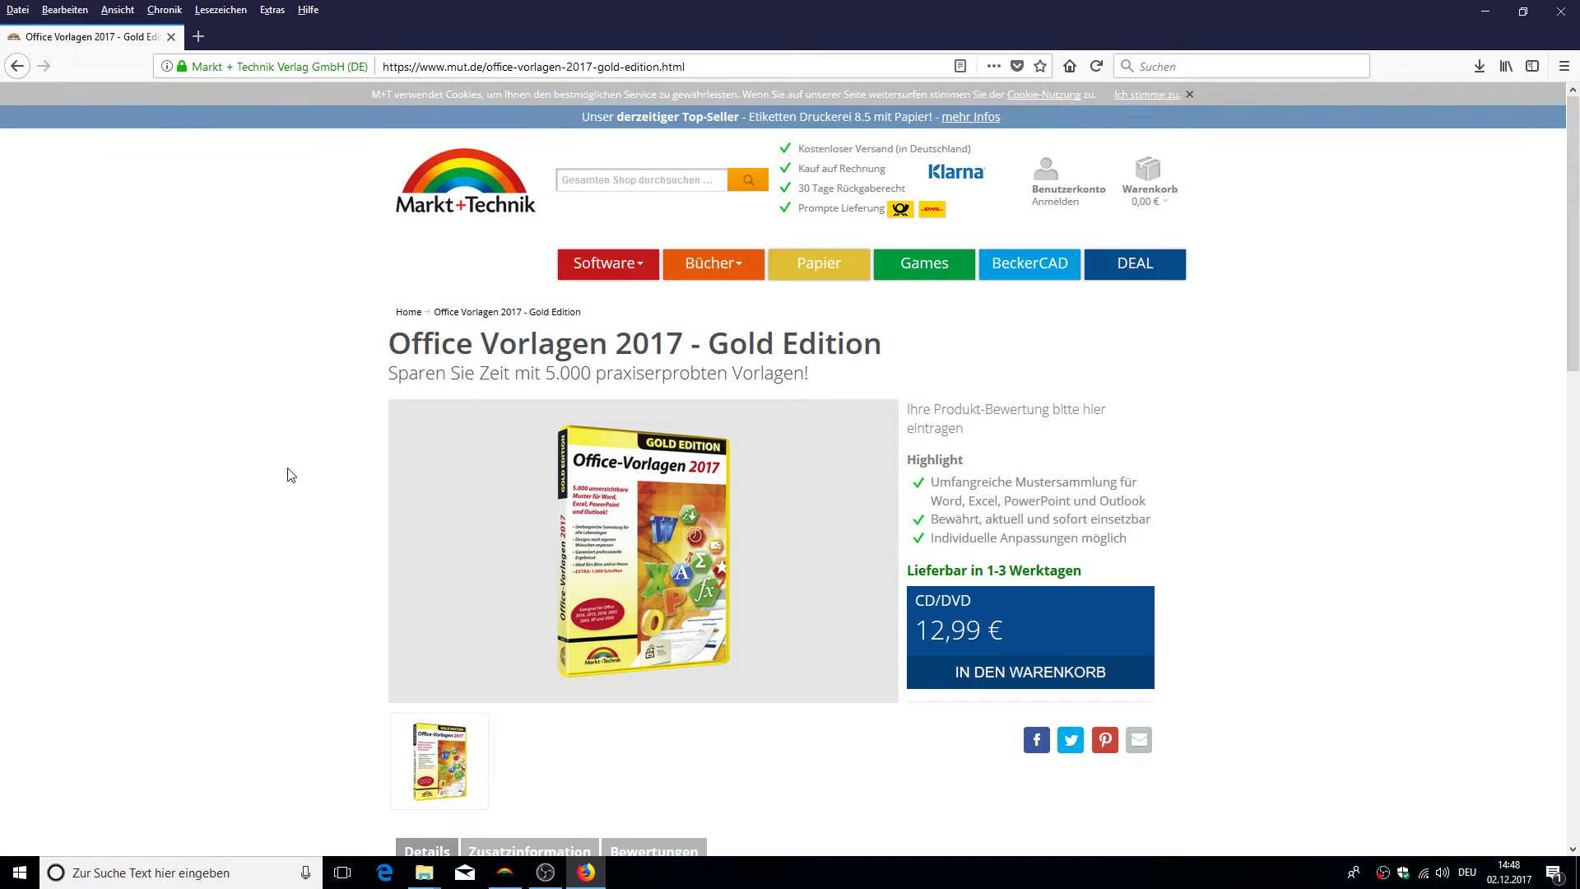
Read the product details and highlights of Office Vorlagen 2017 - Gold Edition, then close the browser.
middle_click(279, 468)
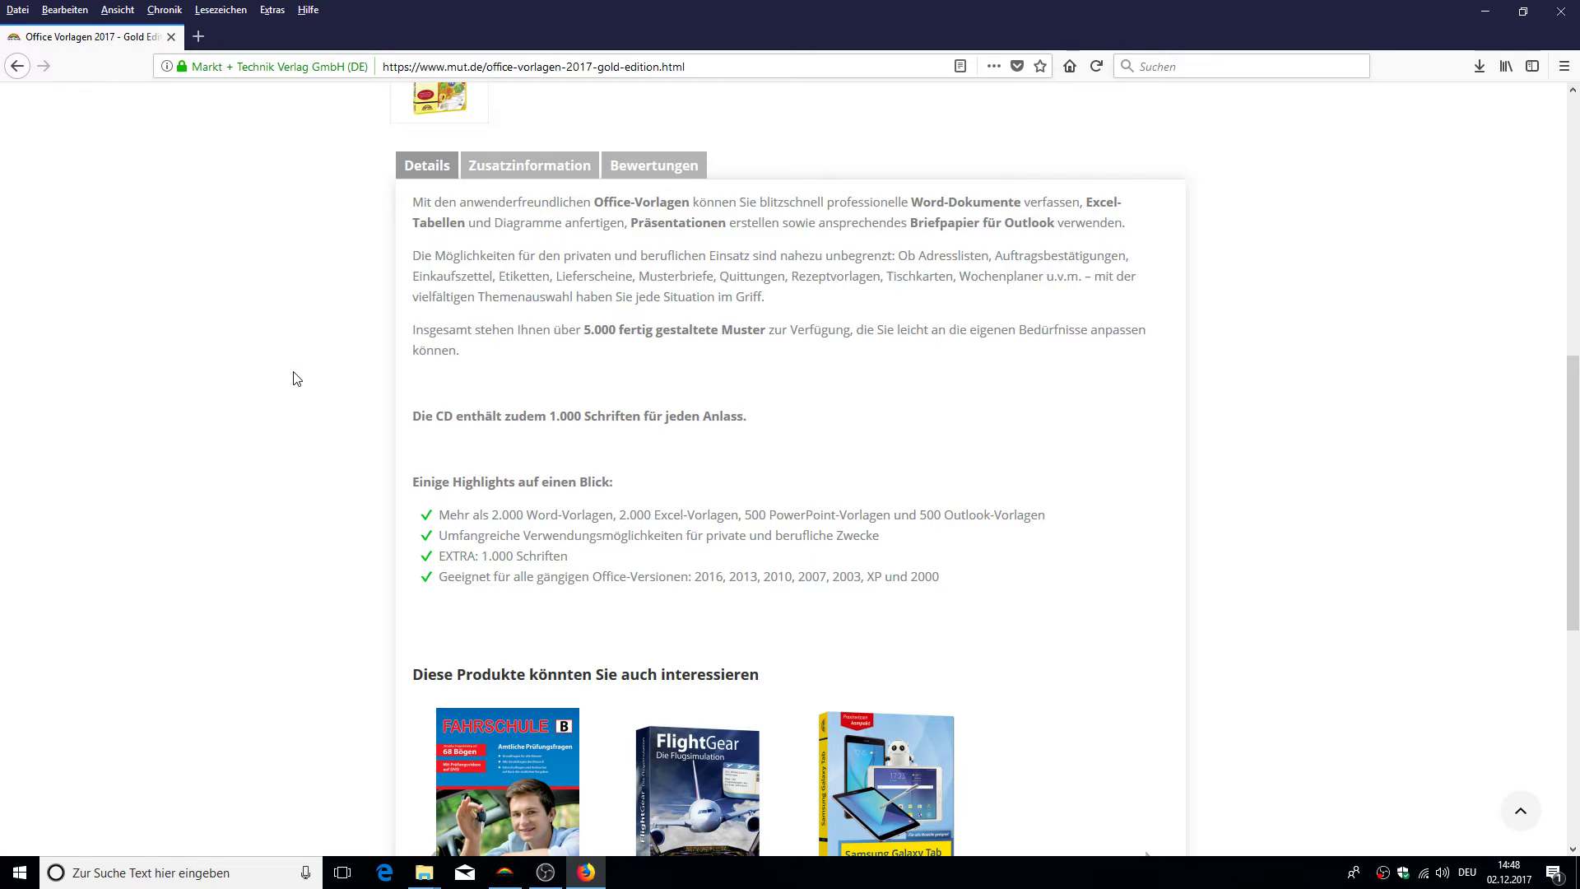
scroll(297, 378, "down", 3)
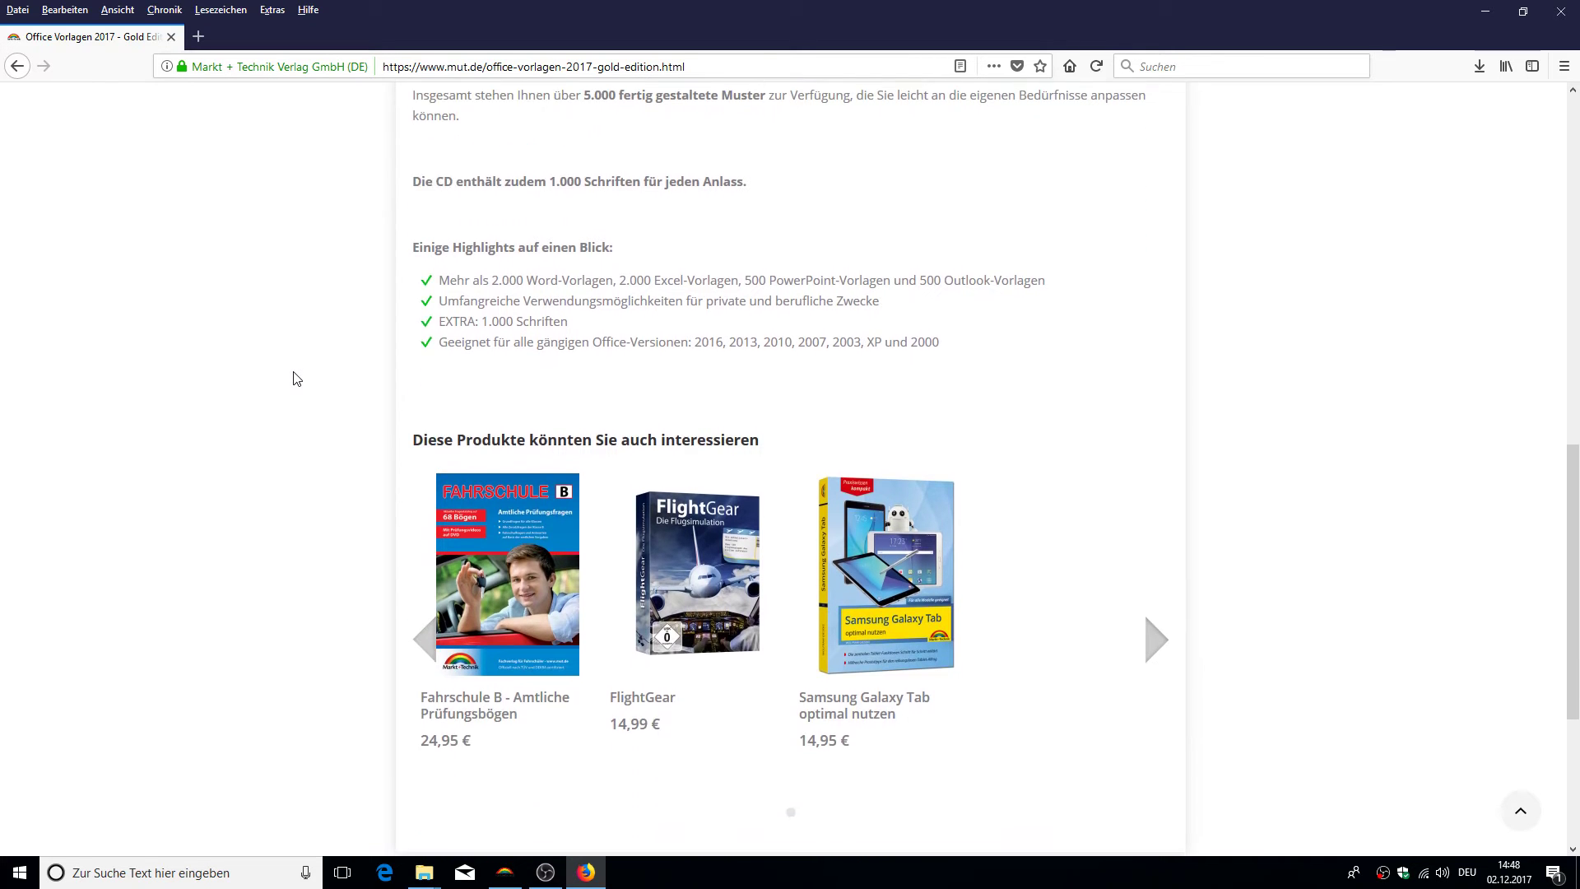
left_click(1561, 11)
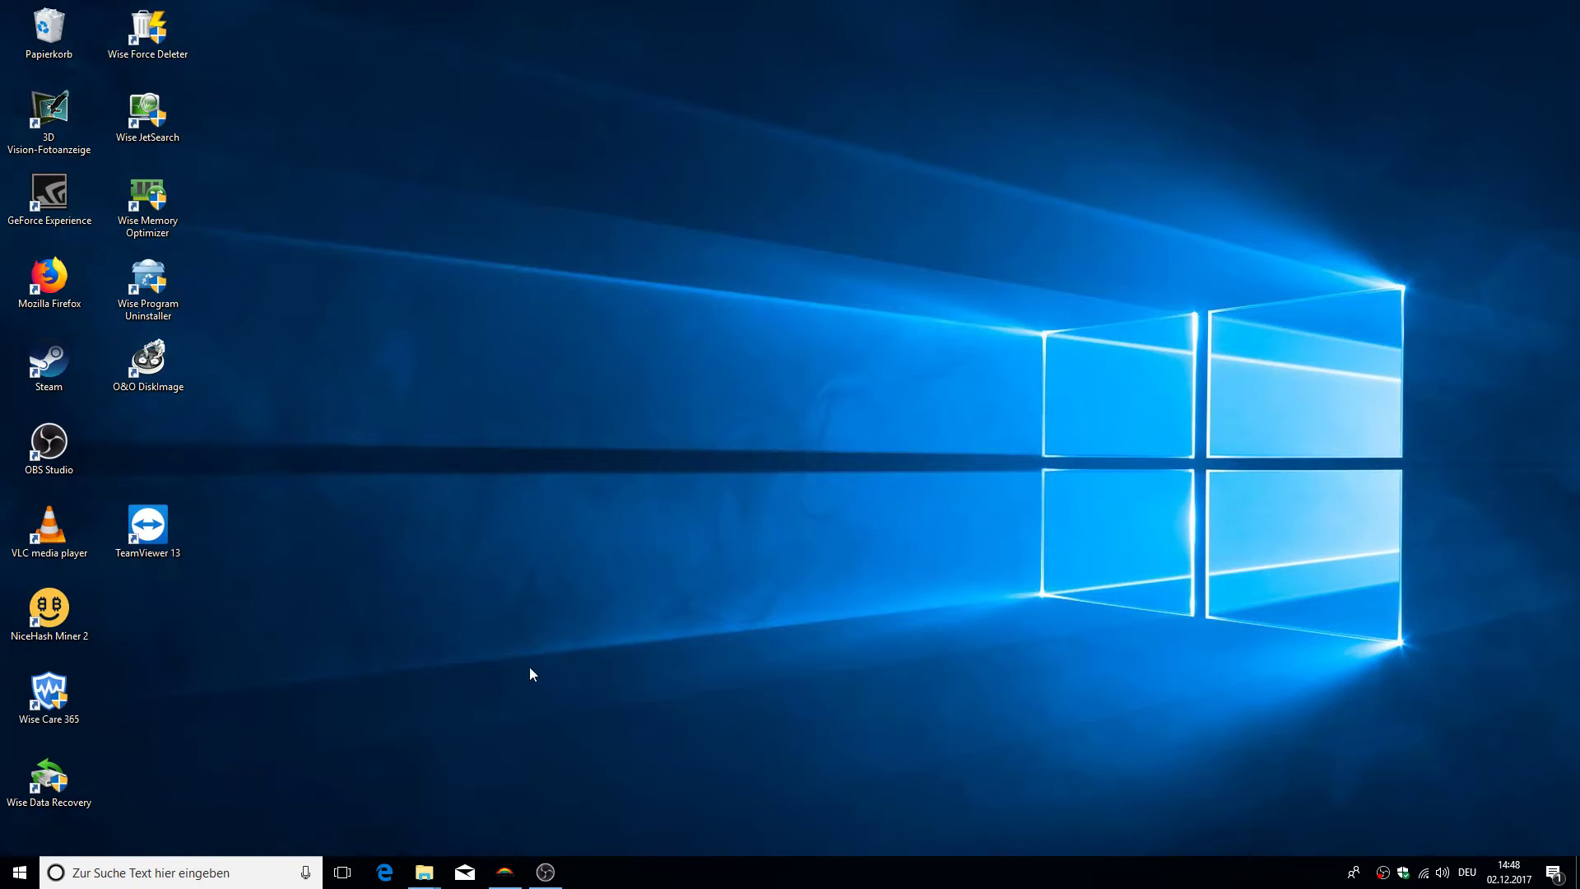
Switch to the open 1000-office-vorlagen-2017 folder in File Explorer and start 1000 Office Vorlagen 2017.
mouse_move(424, 872)
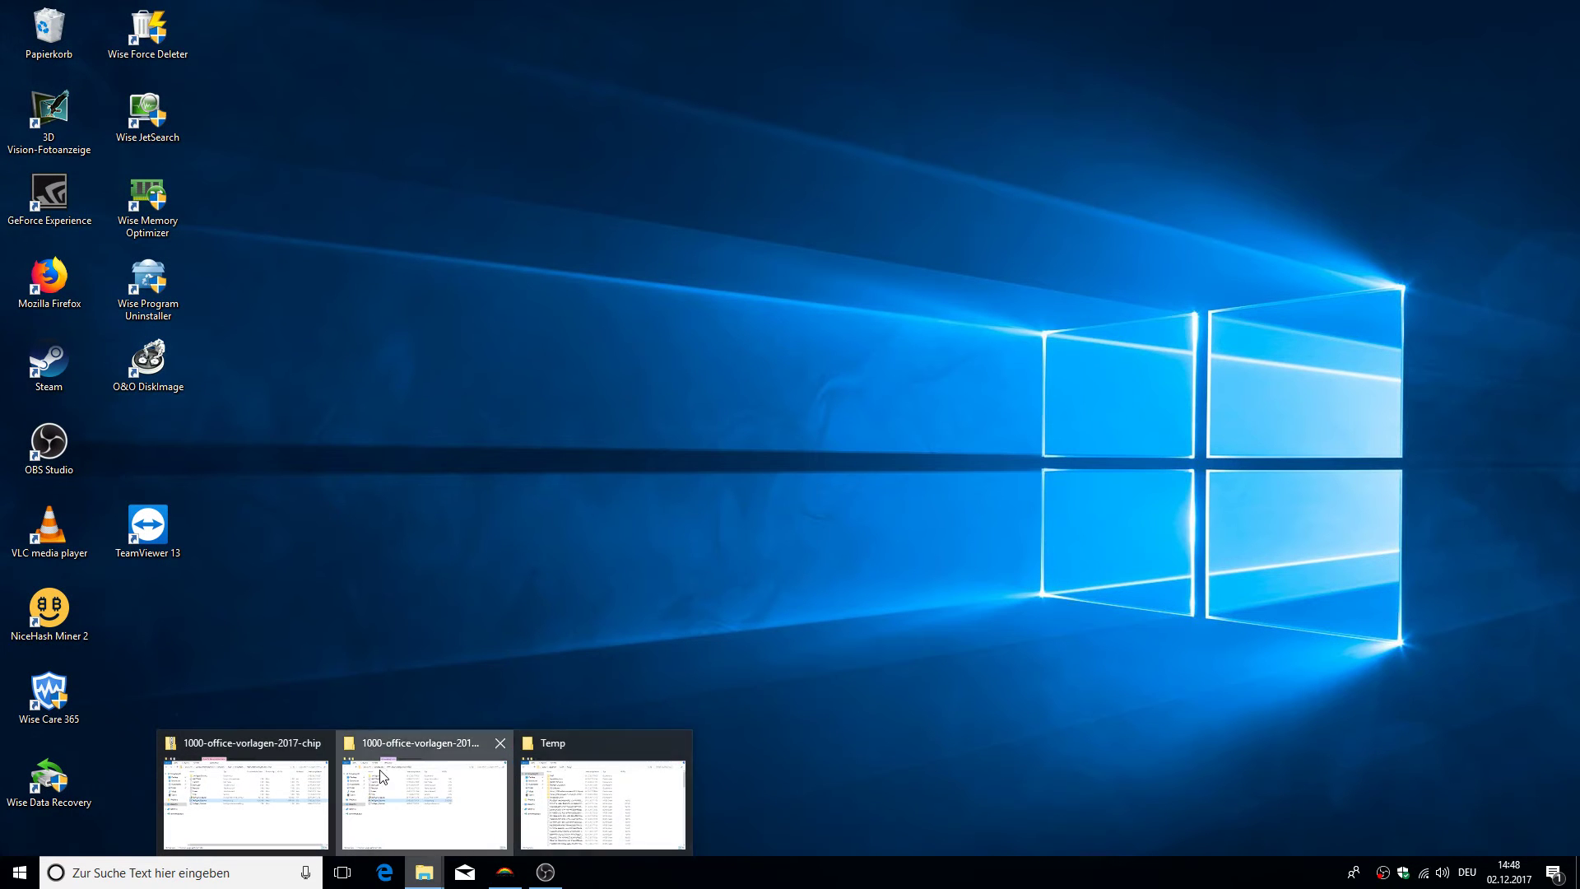
left_click(419, 790)
double_click(579, 441)
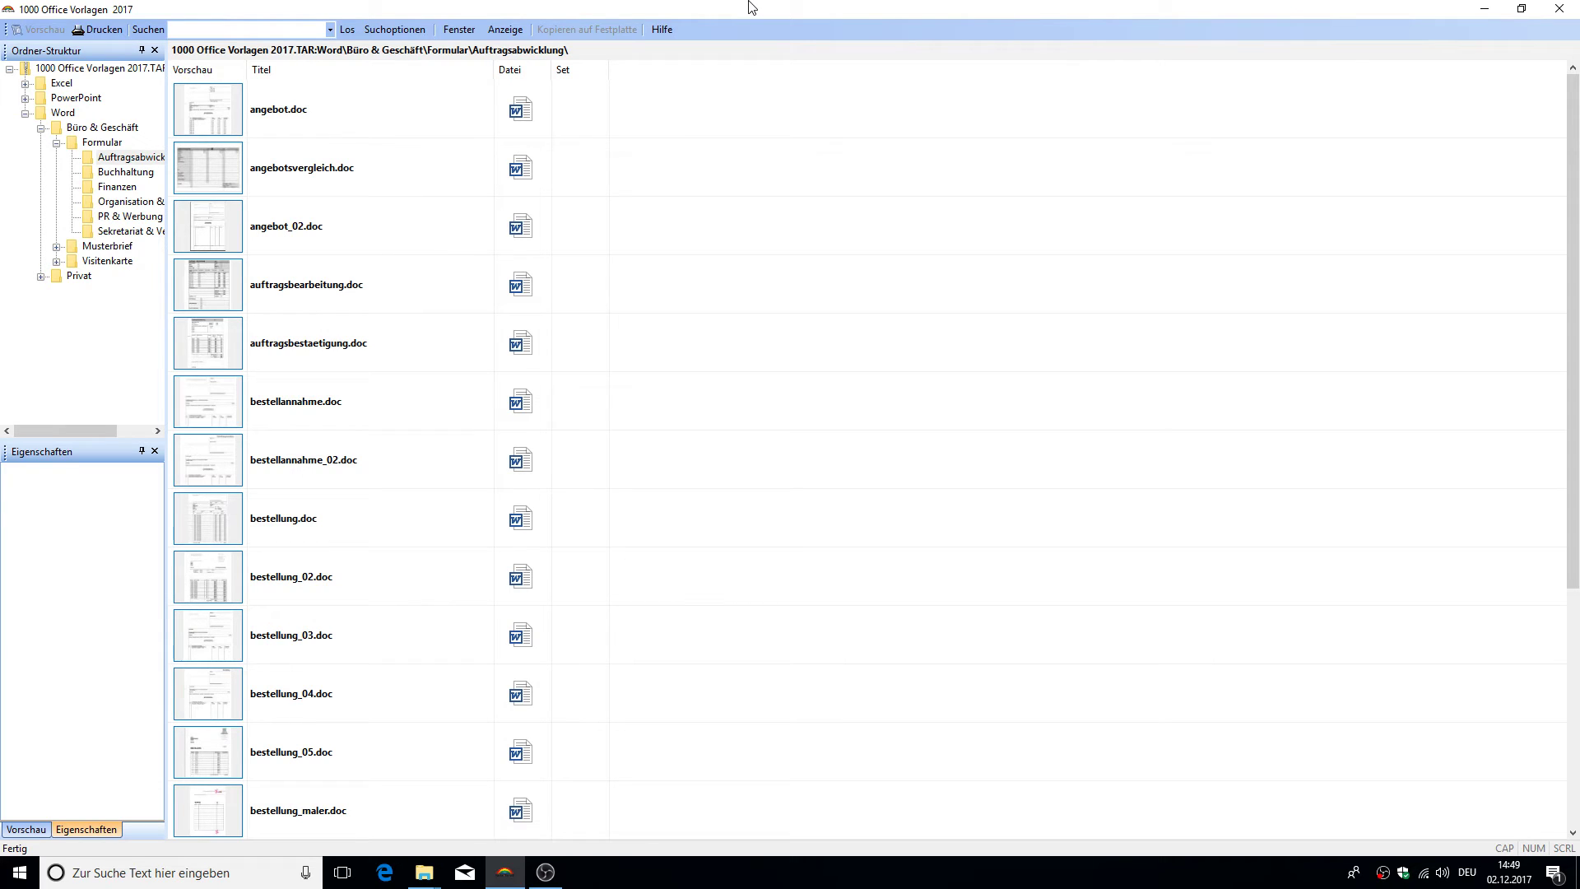
Collapse the Word branch of the template folder tree so only the main categories are listed.
left_click(95, 67)
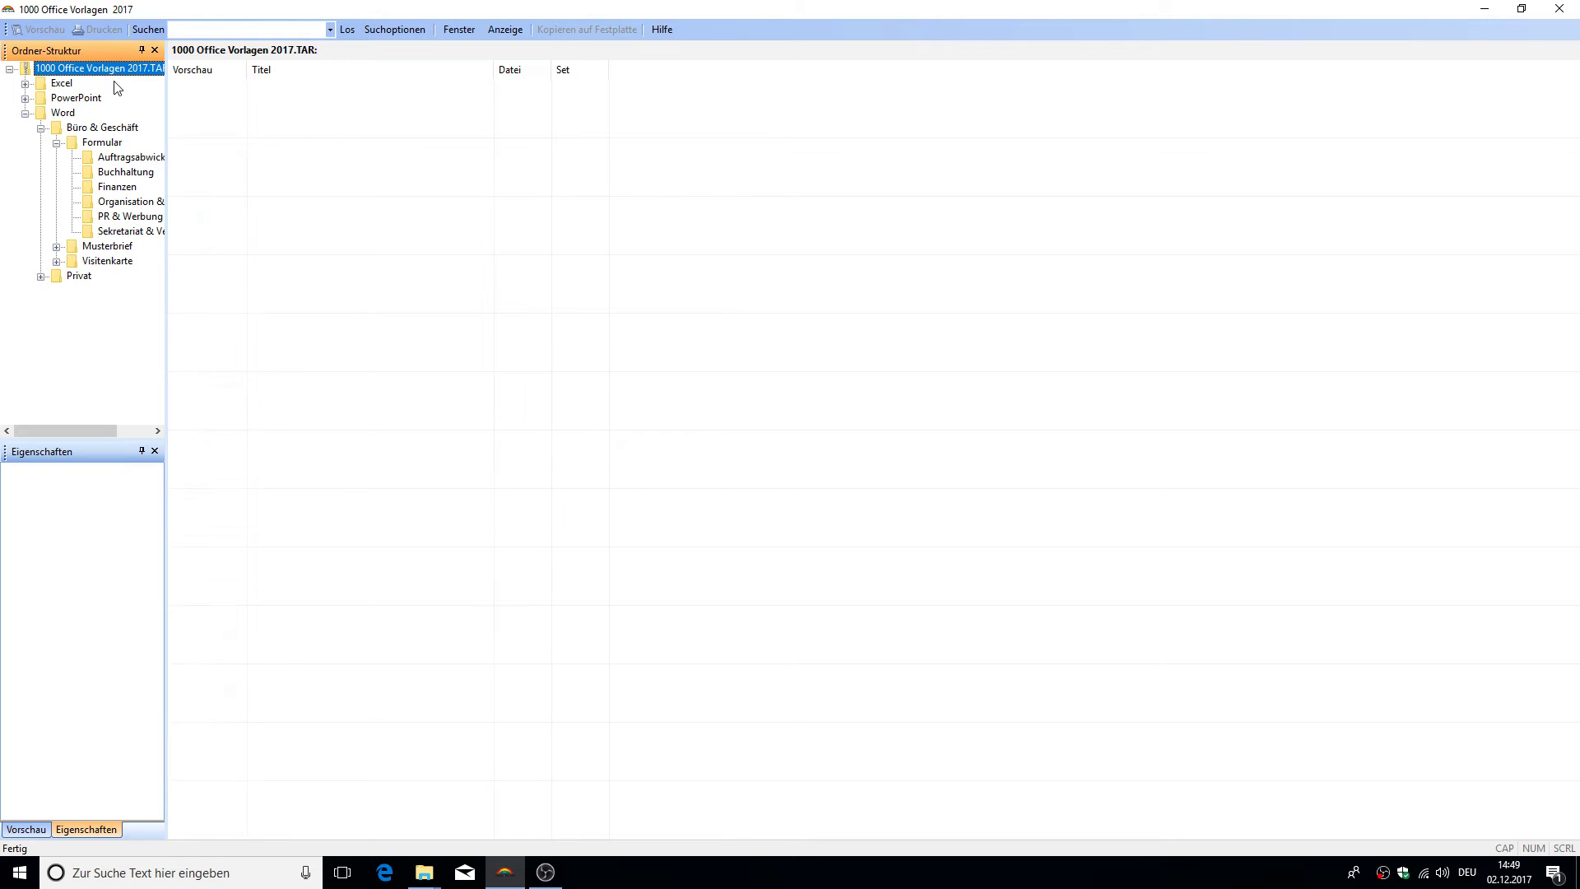
left_click(56, 84)
left_click(61, 110)
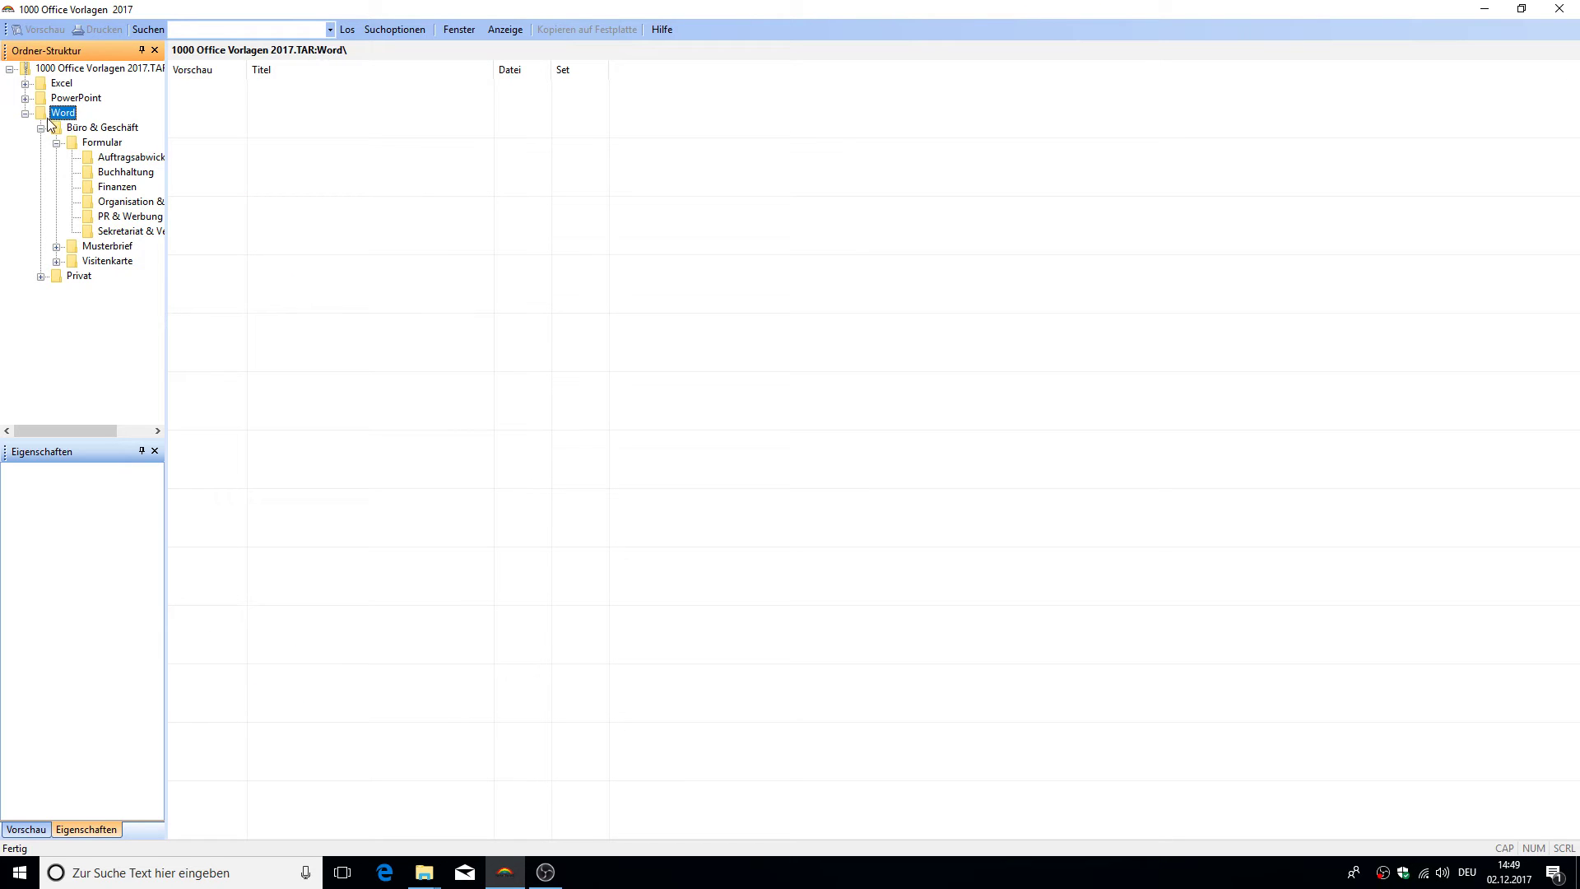
left_click(26, 113)
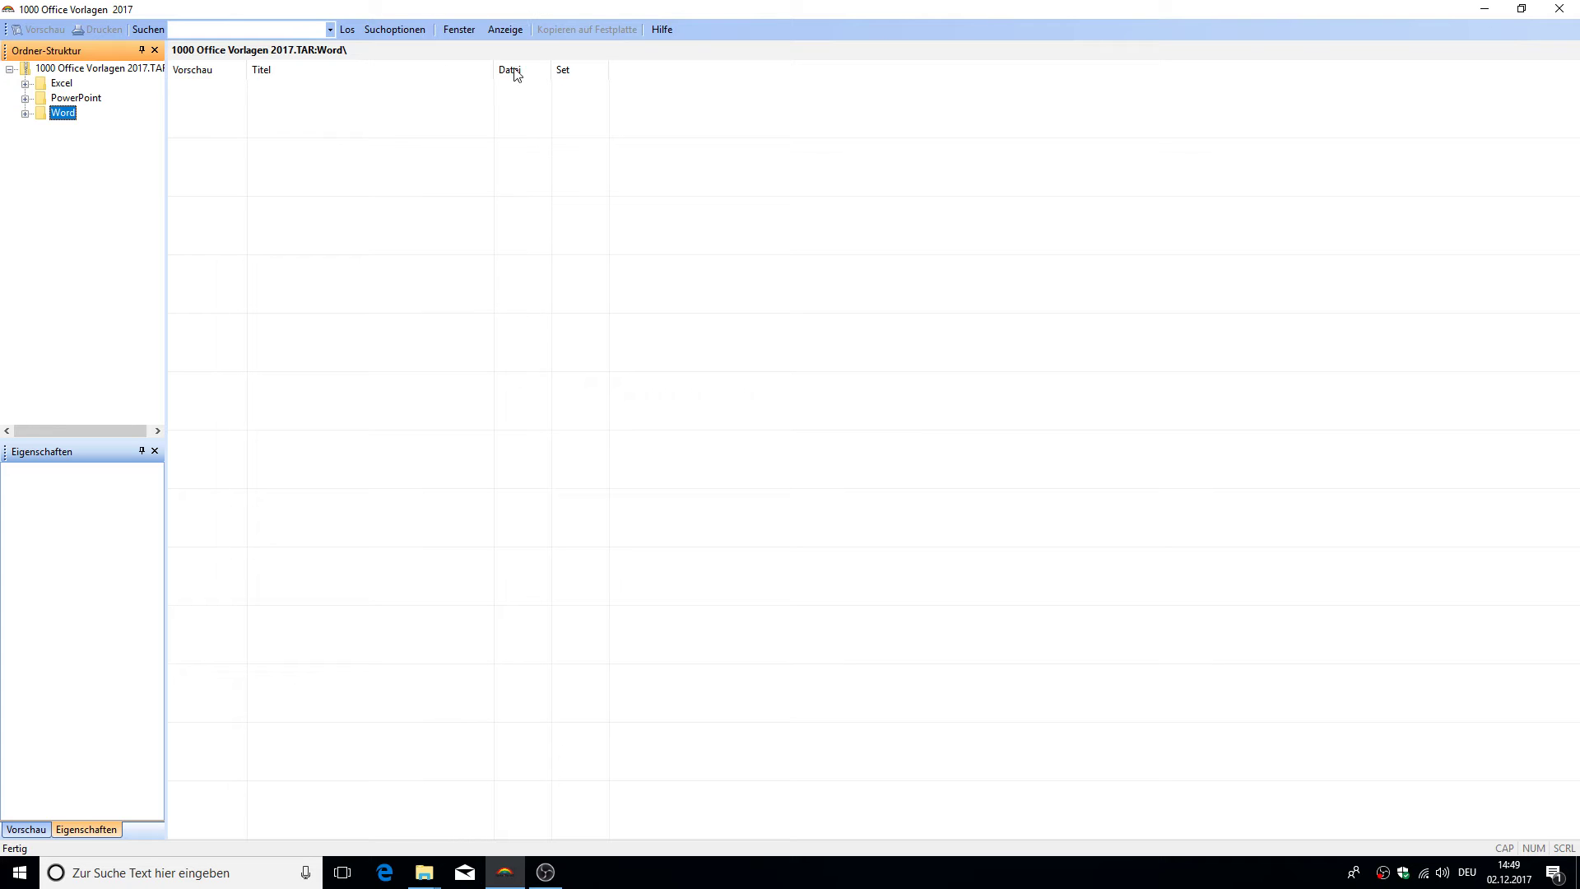
Display the template program's information screen and dismiss it.
left_click(671, 29)
left_click(683, 81)
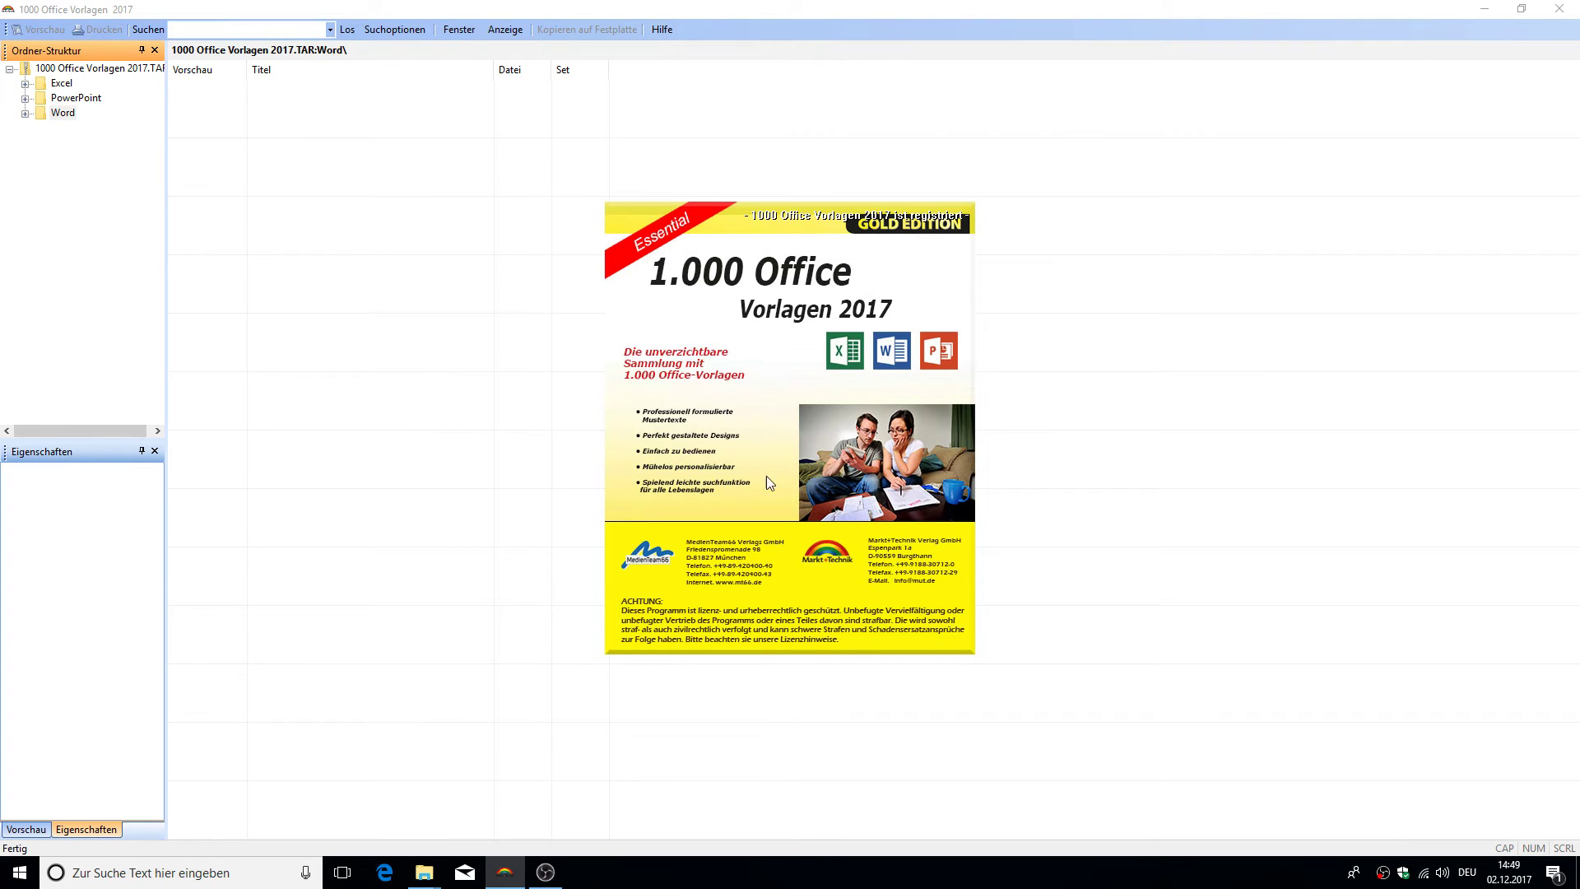
left_click(622, 306)
key("alt+space")
key("Escape")
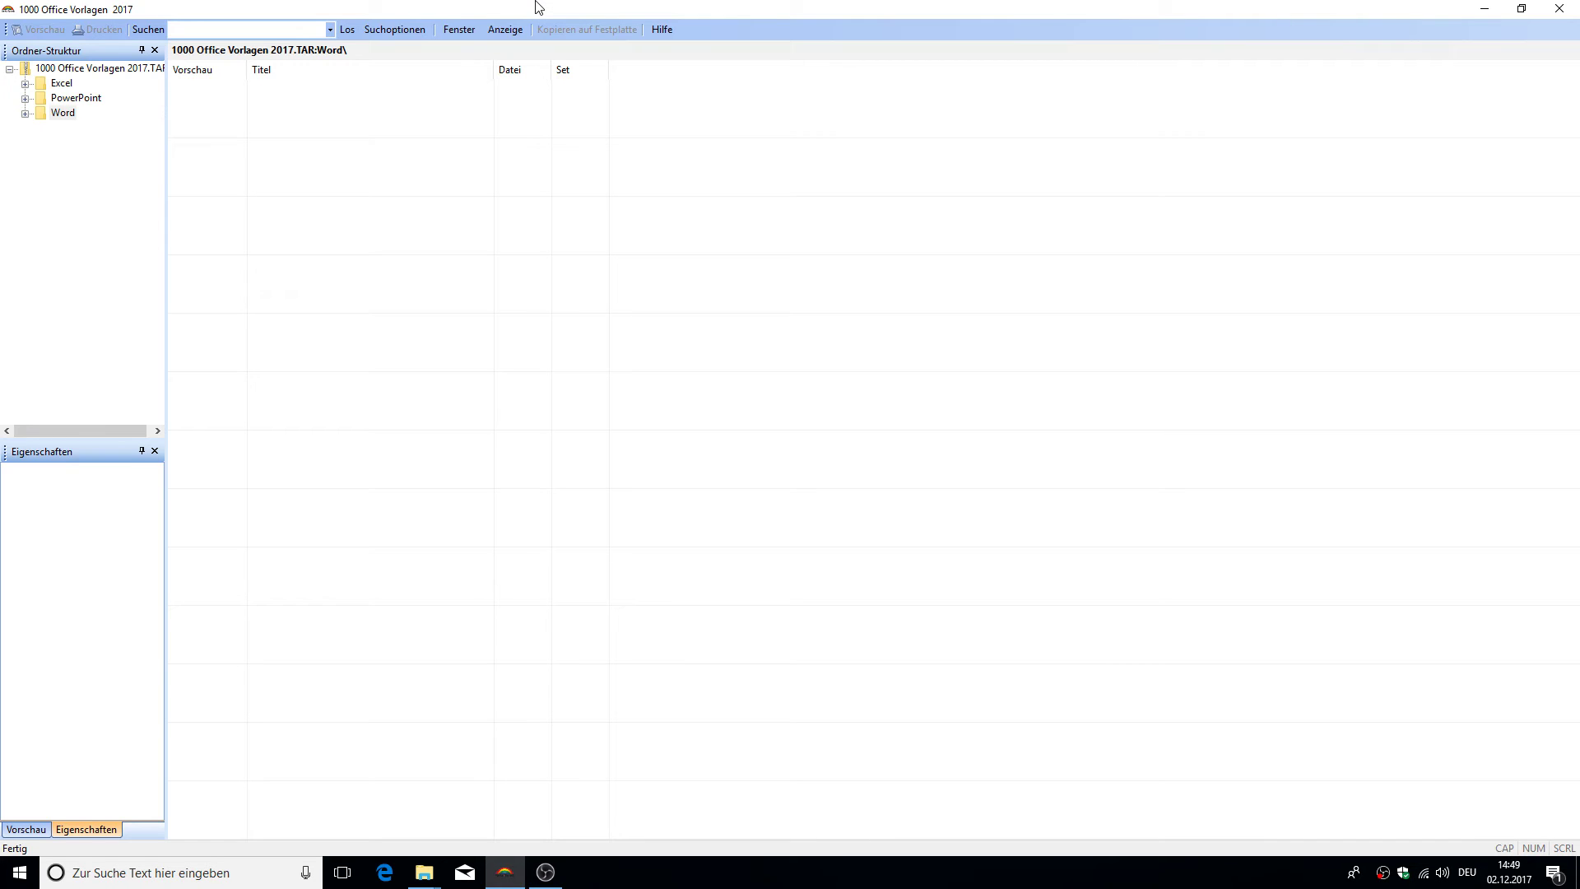
Expand Excel > Büro & Geschäft > Formular in the folder tree and widen the tree pane to fit the names.
left_click(26, 84)
left_click(48, 98)
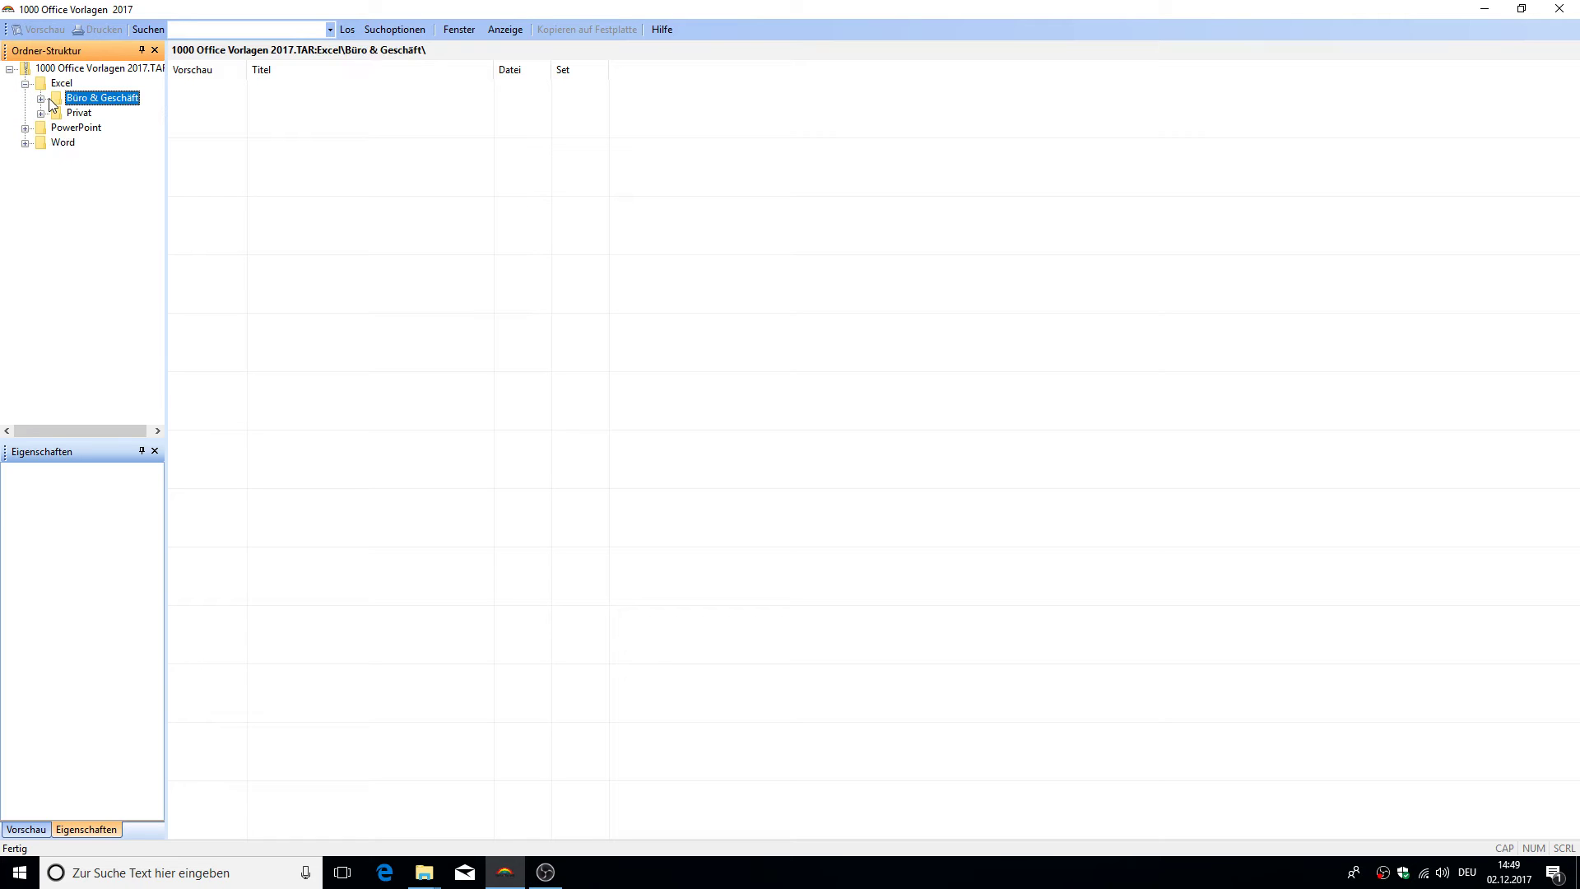
left_click(42, 99)
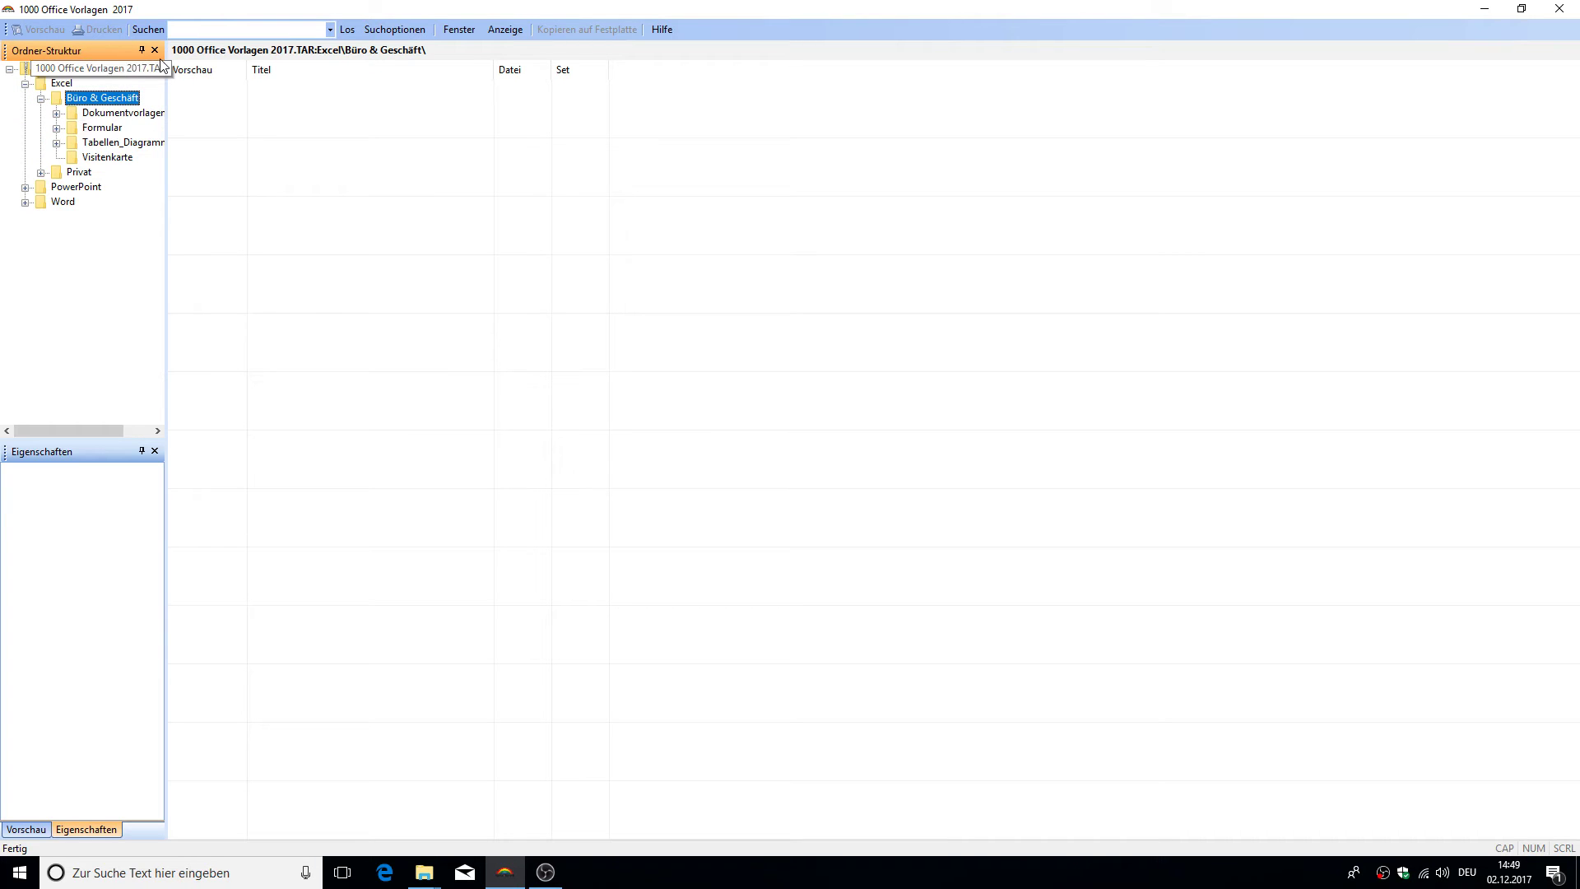
left_click_drag(166, 55, 369, 181)
left_click(57, 129)
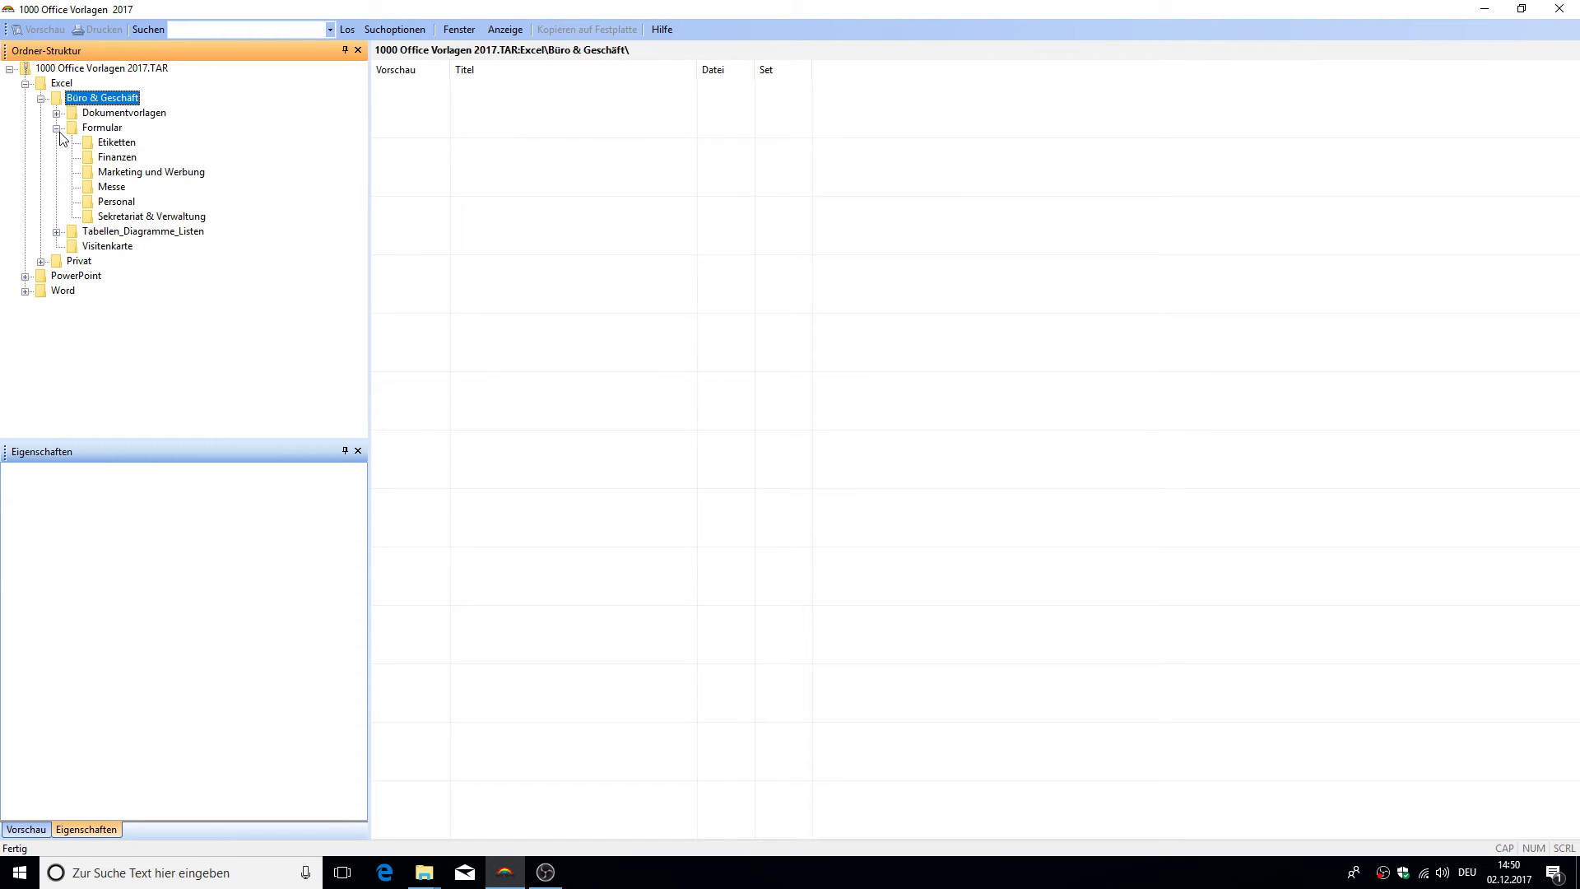
Browse the Excel form templates in Finanzen, Marketing und Werbung, Messe and Personal.
left_click(127, 156)
left_click(162, 174)
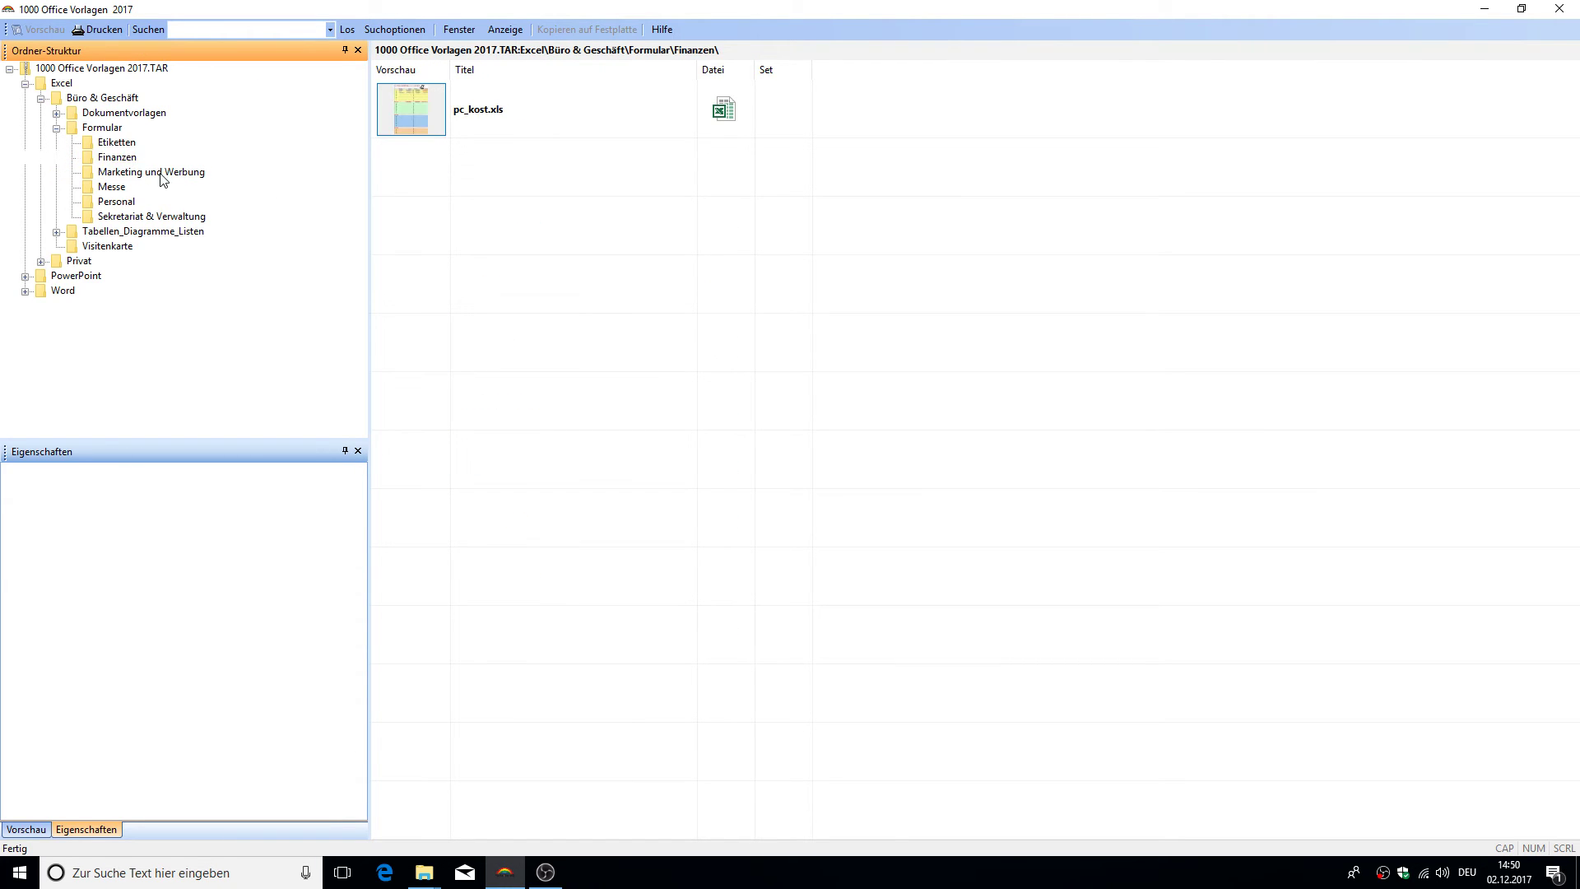
left_click(103, 187)
left_click(116, 202)
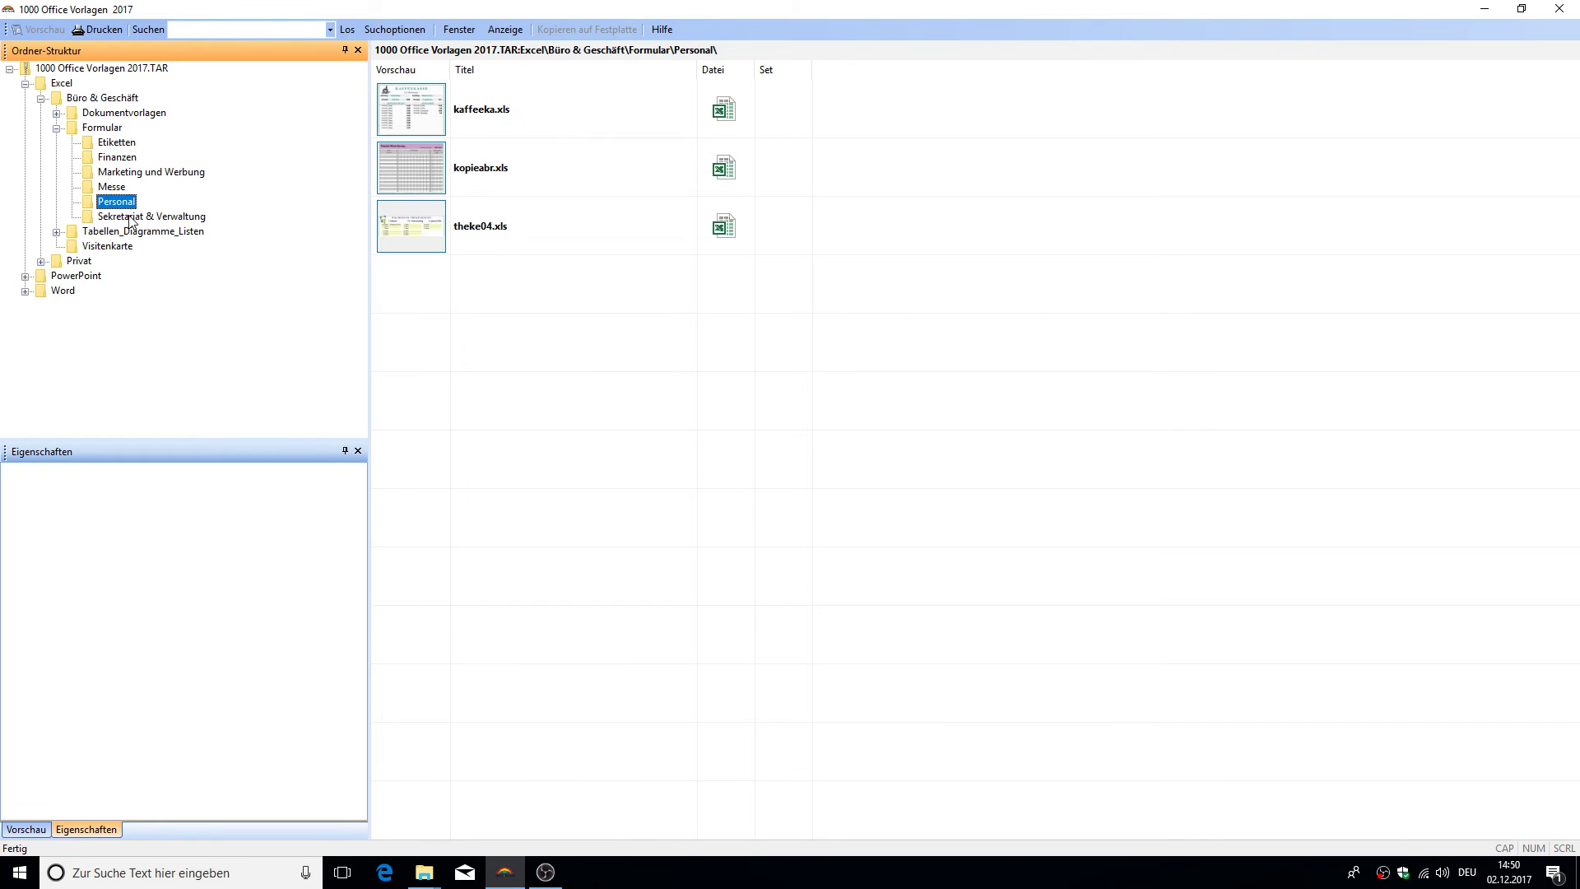
Open the preisliste.xls template from the Sekretariat & Verwaltung folder in Excel.
left_click(127, 216)
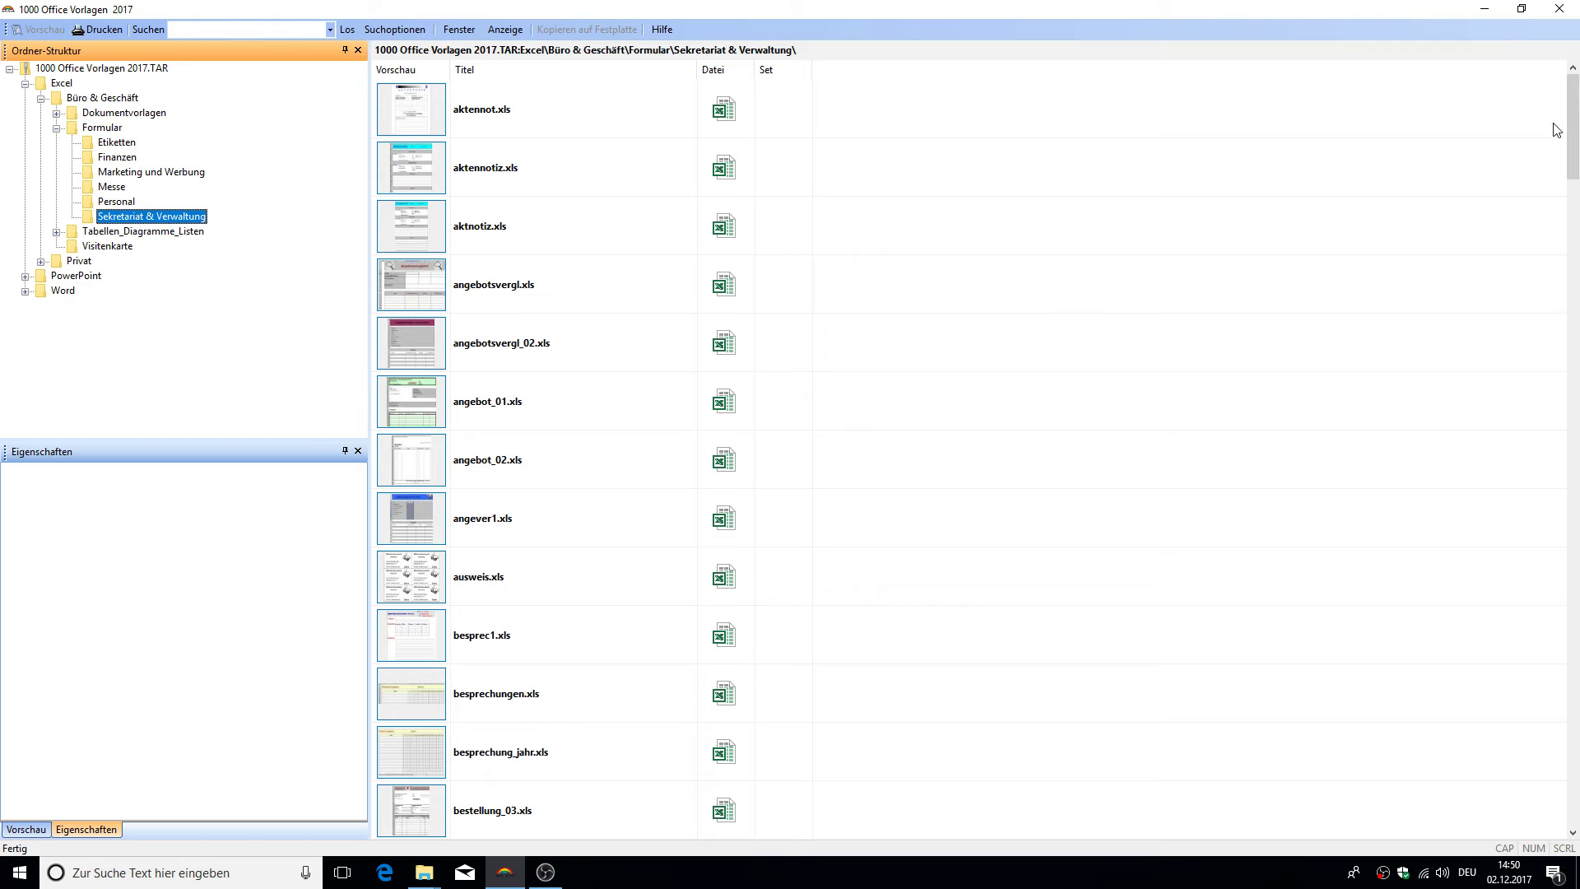
scroll(1567, 203, "down", 2)
scroll(1568, 204, "down", 13)
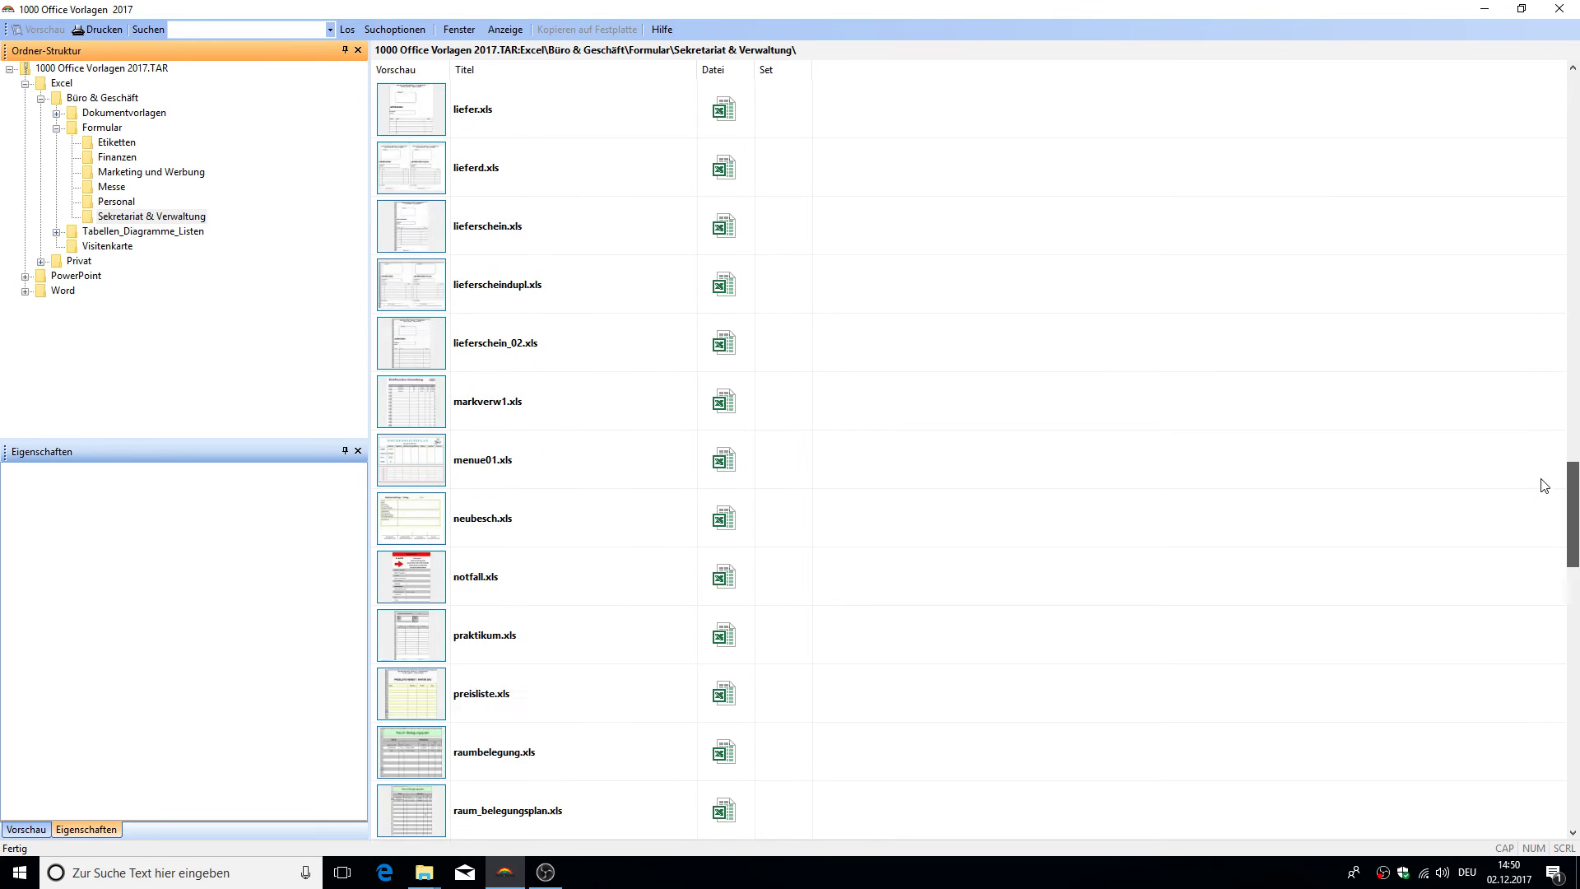
scroll(1547, 447, "down", 12)
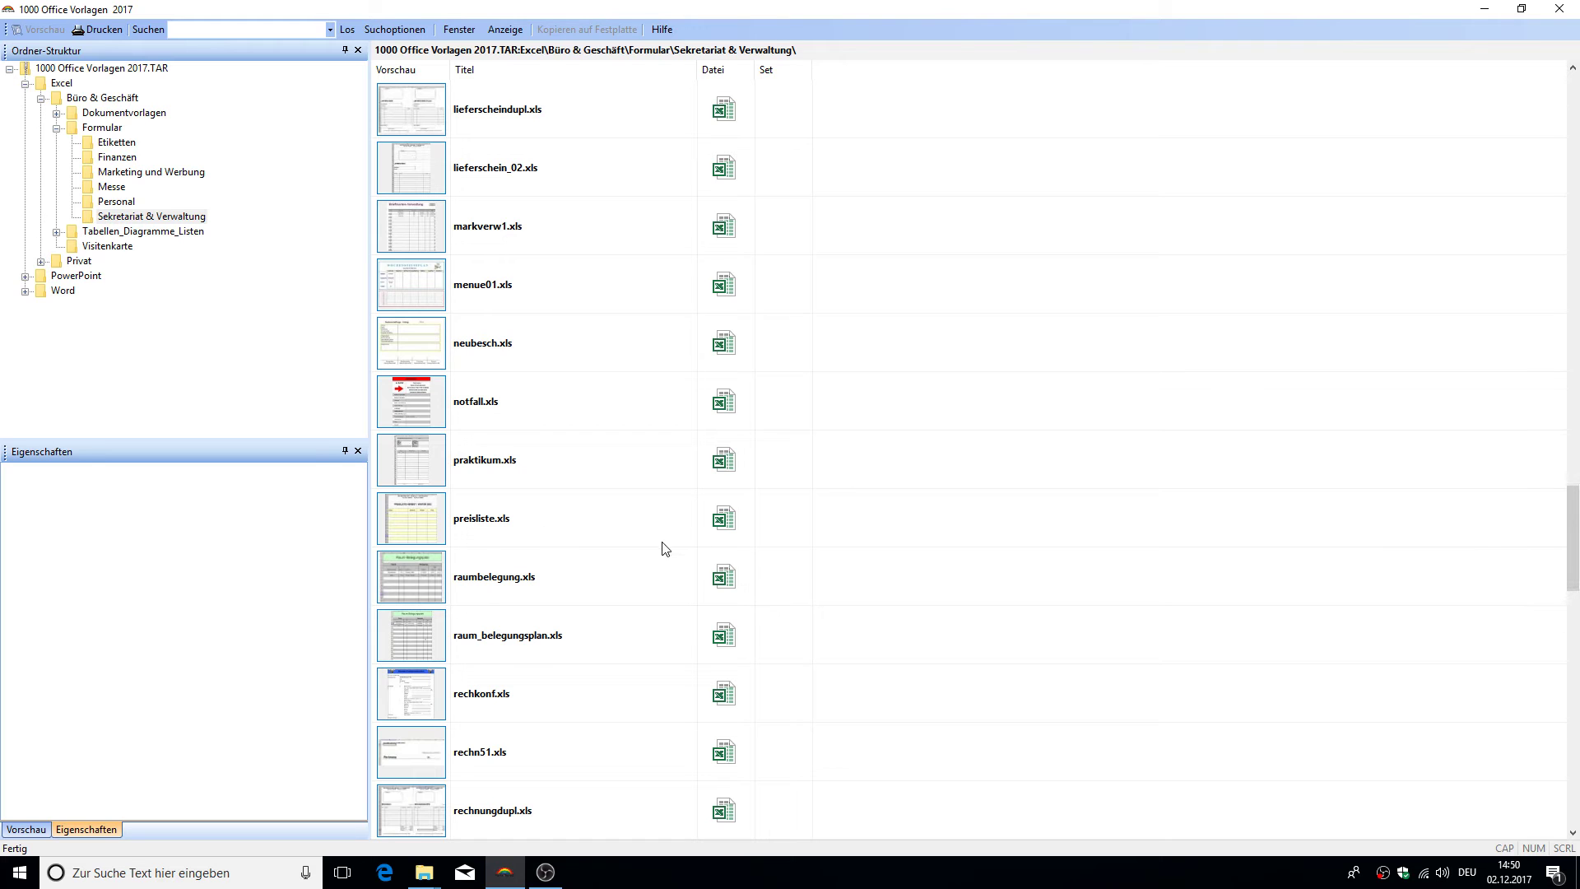
left_click(732, 520)
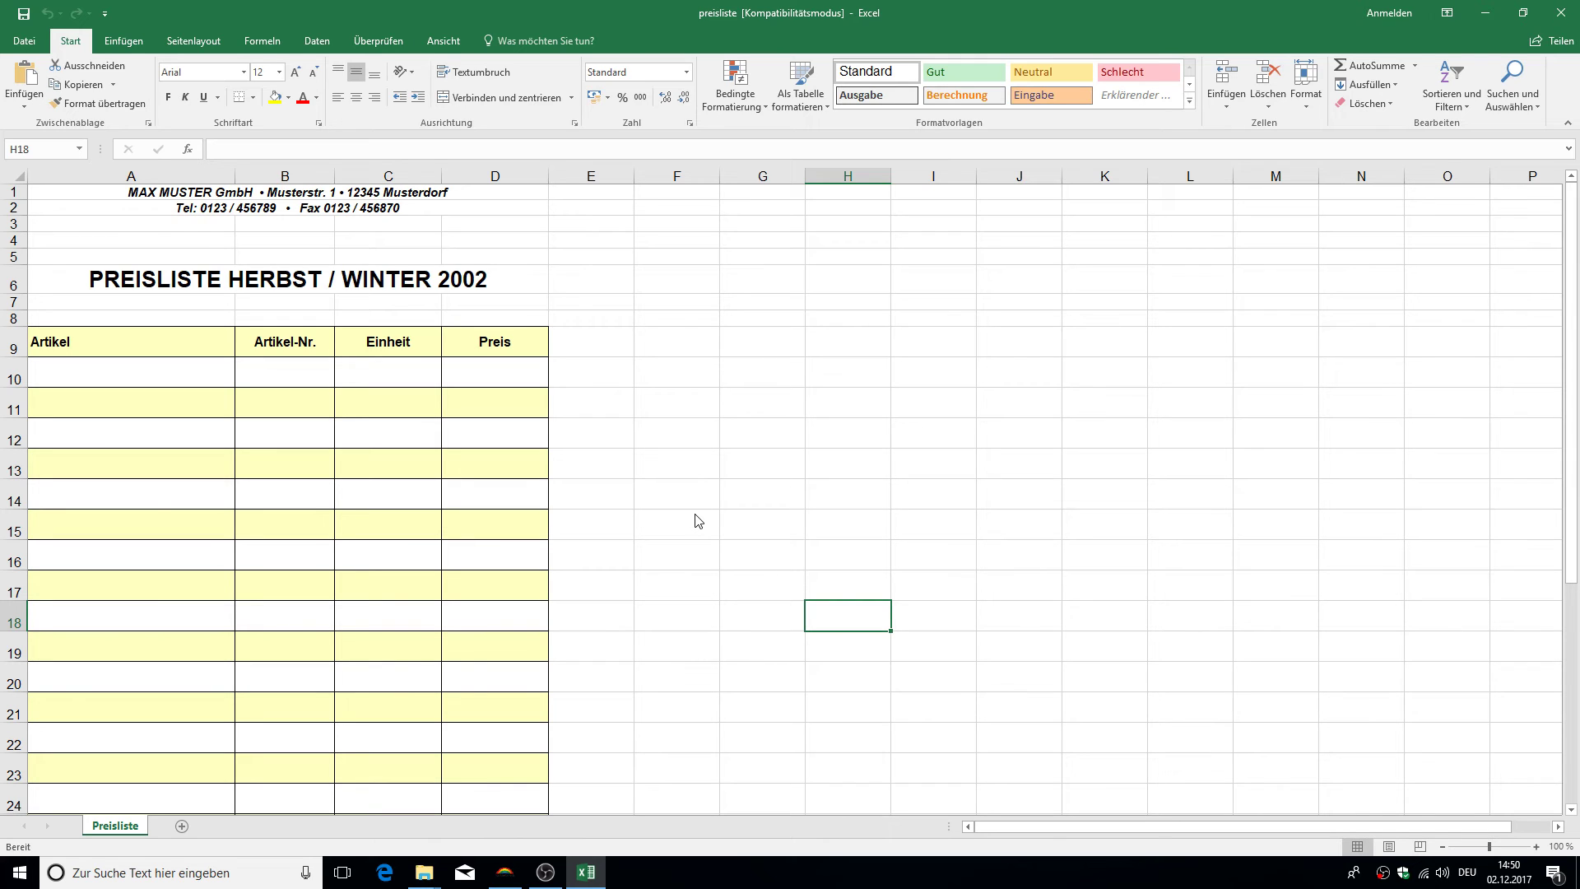
Check the header and entry cells of the price list table, then close the workbook.
left_click(150, 372)
left_click(309, 371)
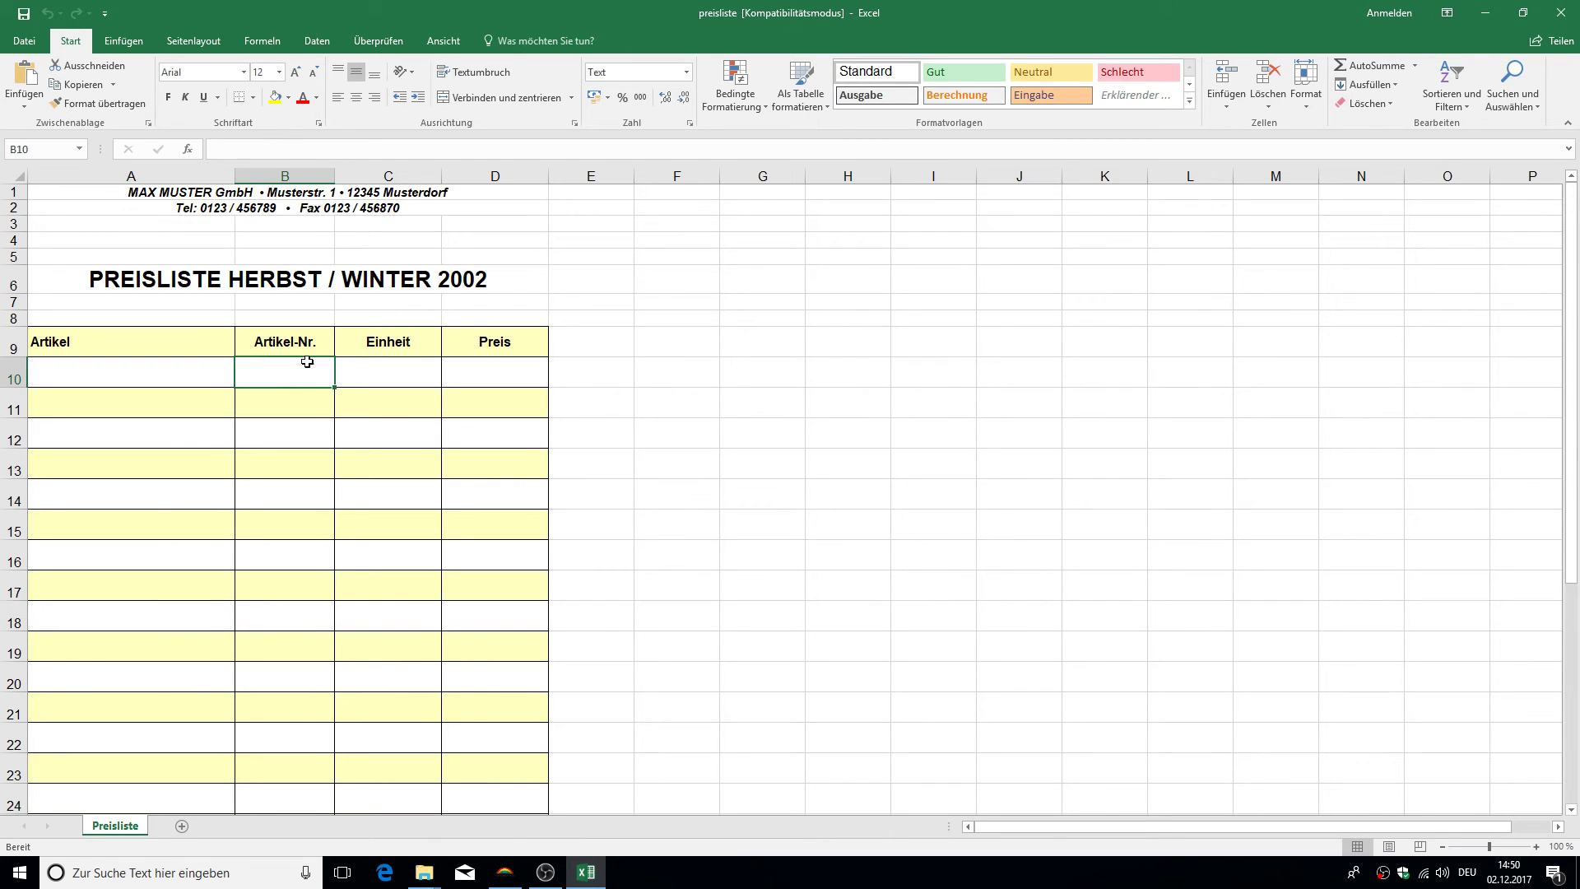
left_click(307, 342)
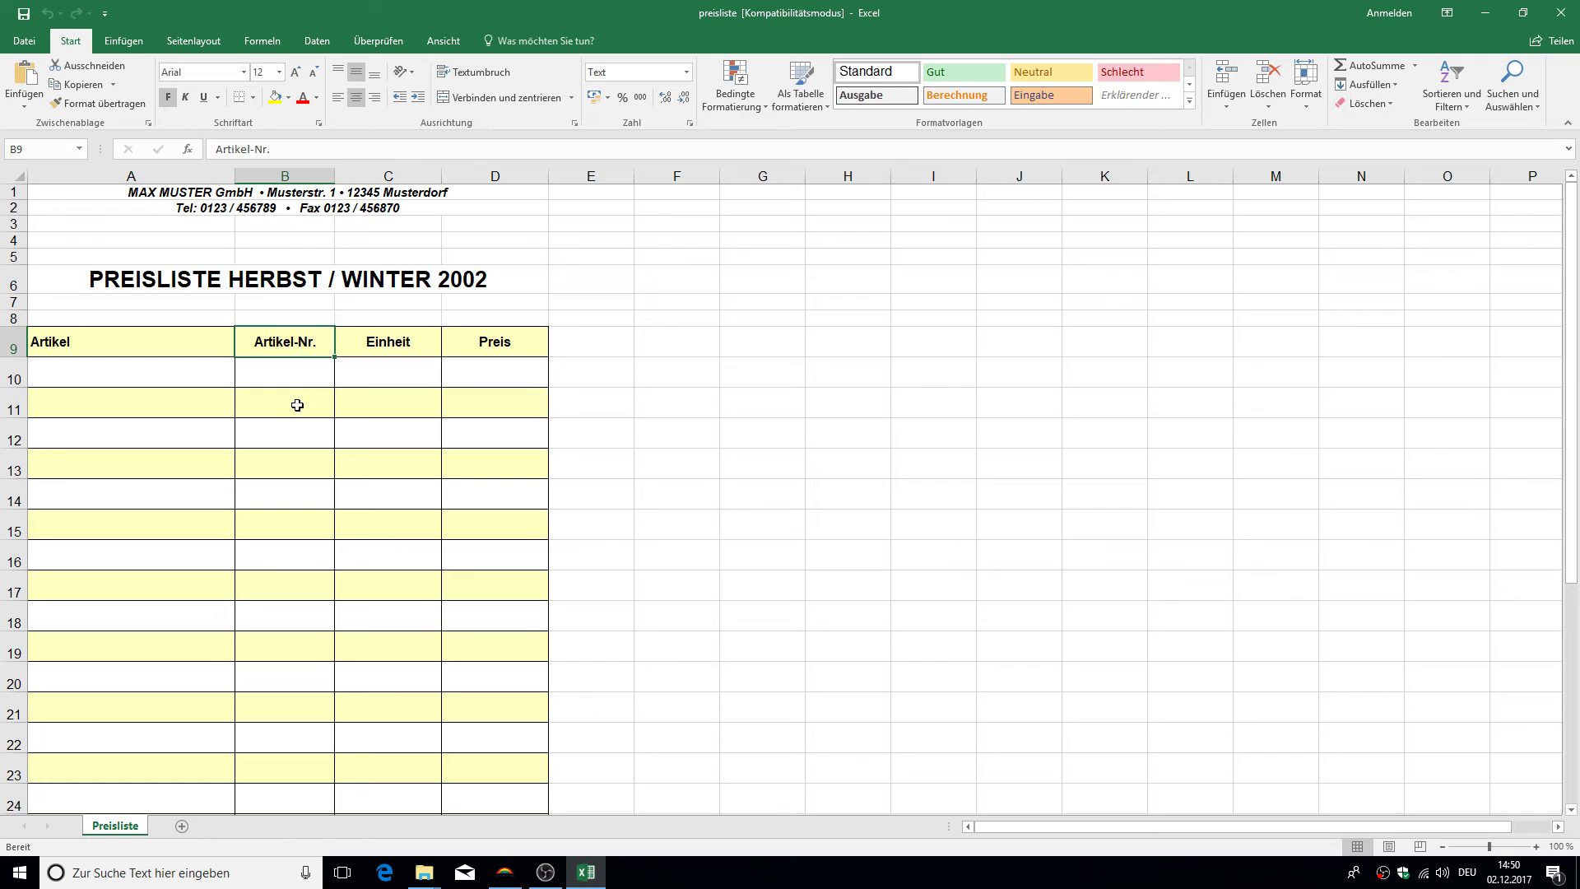
left_click(301, 451)
left_click(398, 400)
left_click(1560, 13)
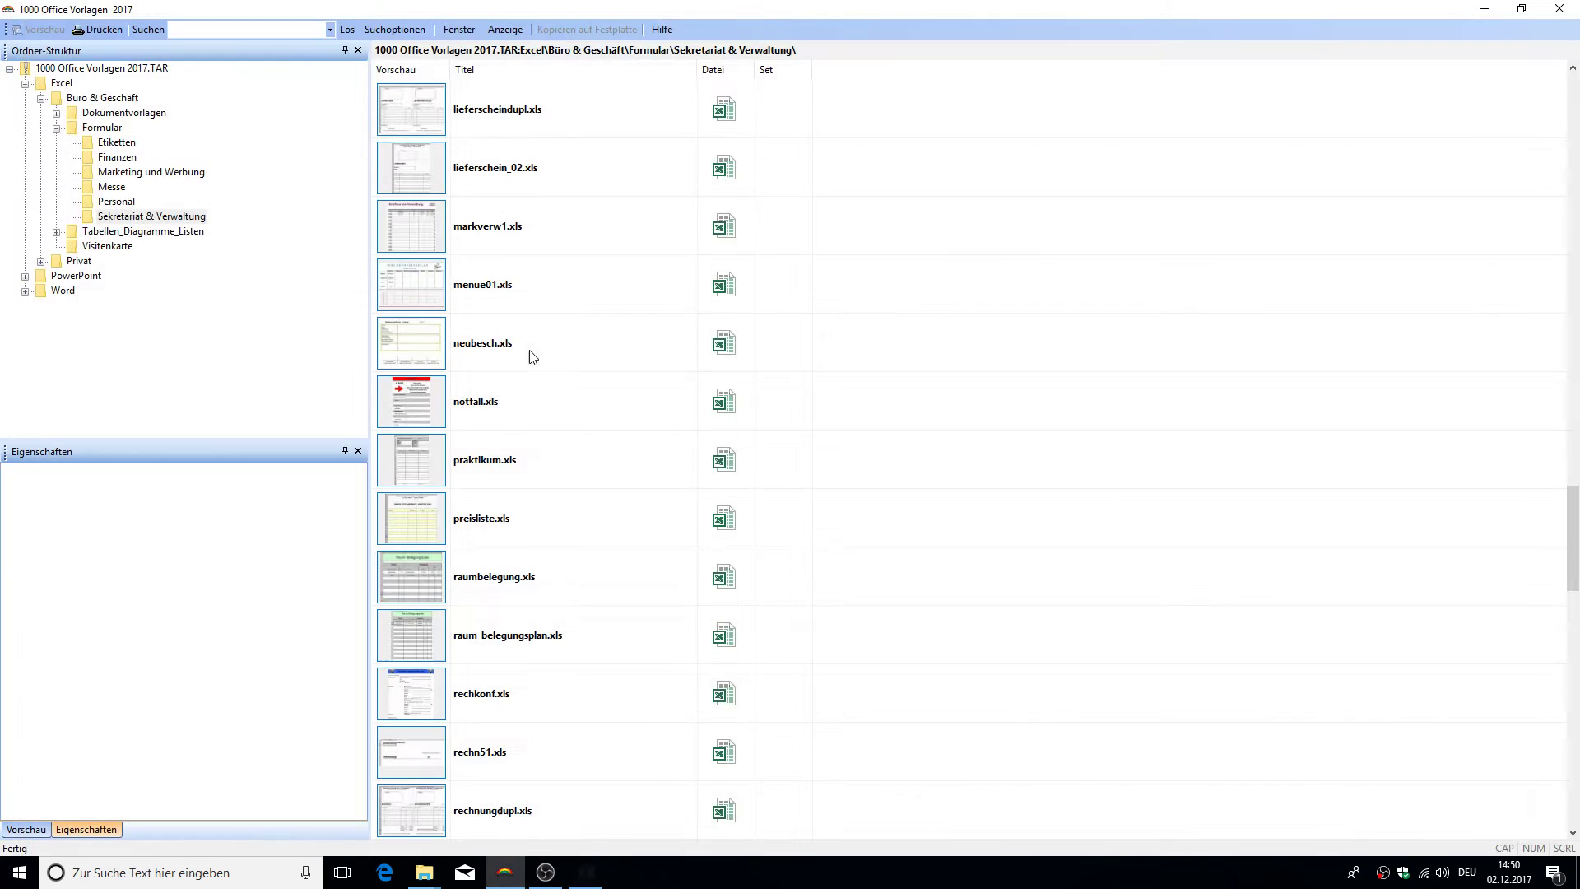
Expand the Excel Privat > Dokumentvorlage folder and list its Schriftverkehr templates.
left_click(41, 262)
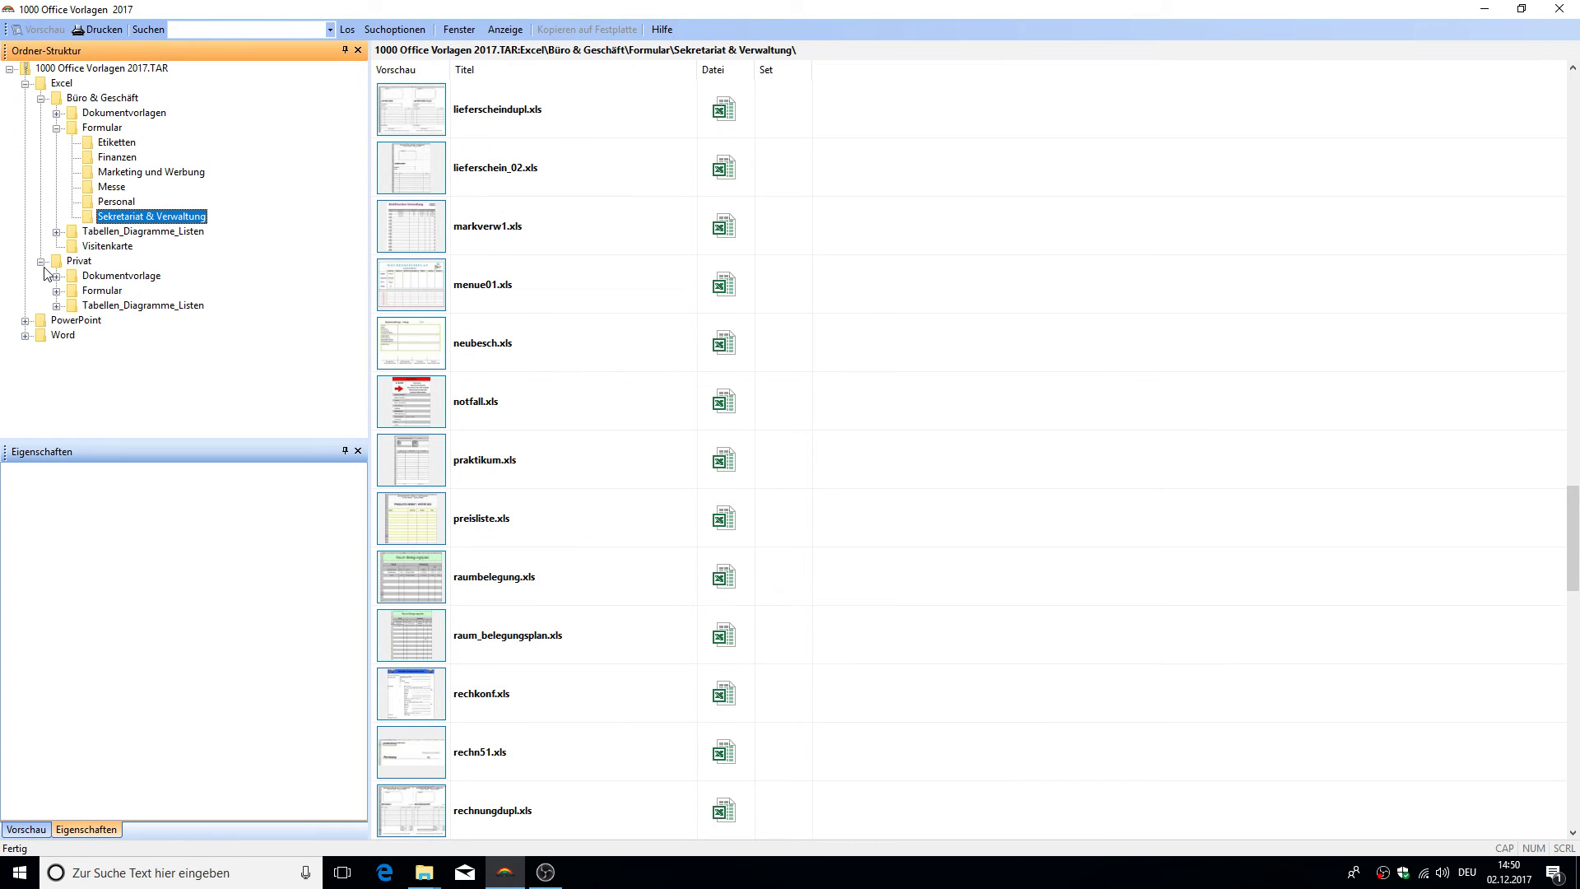
left_click(93, 279)
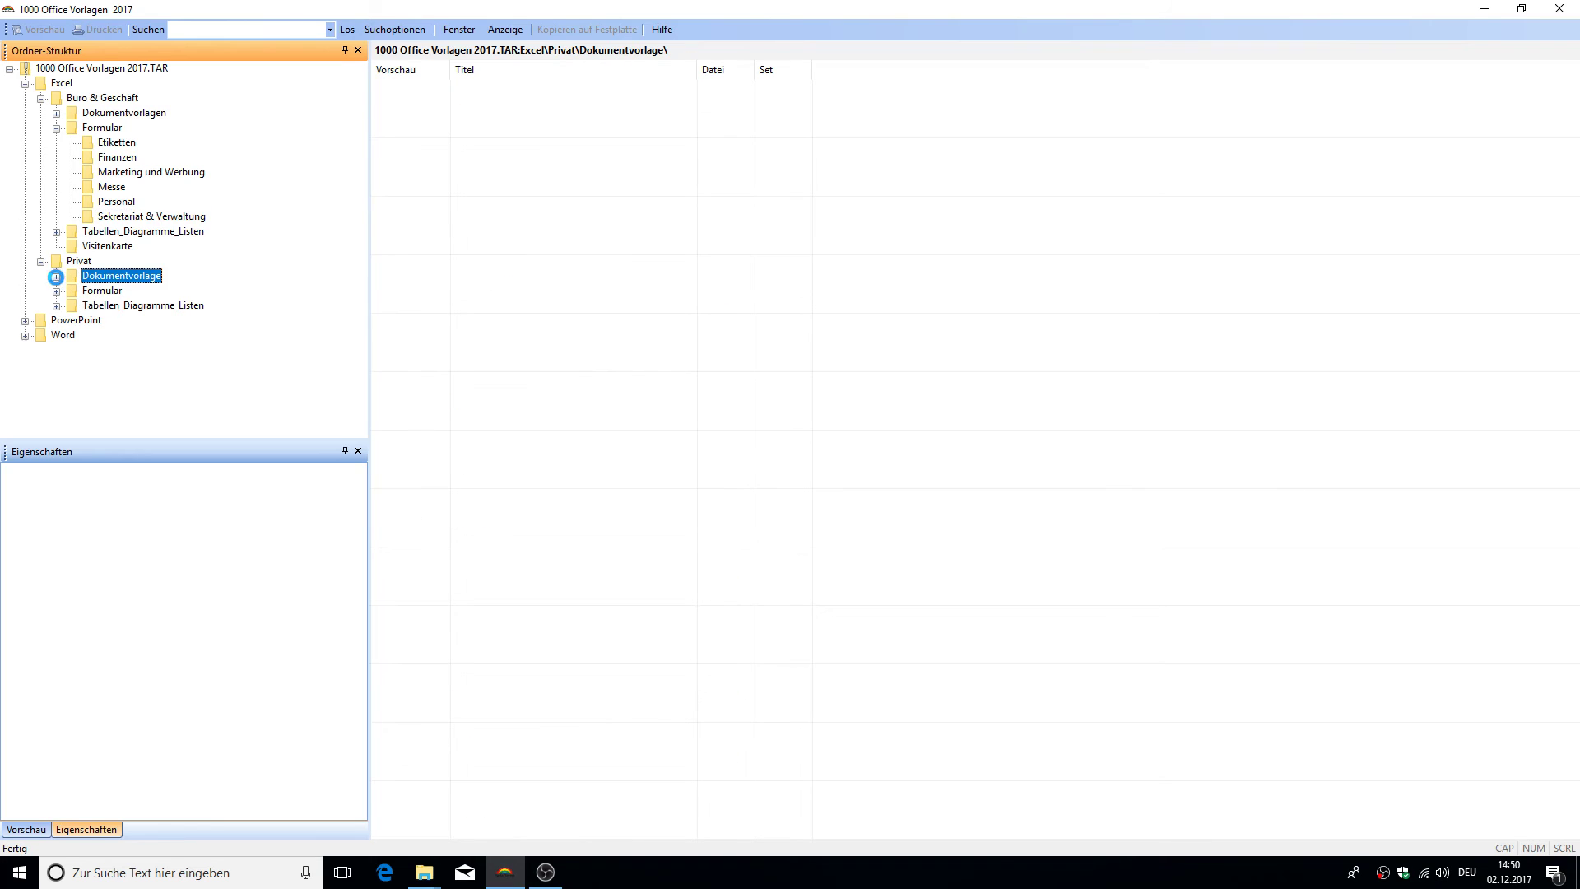
left_click(57, 276)
left_click(106, 293)
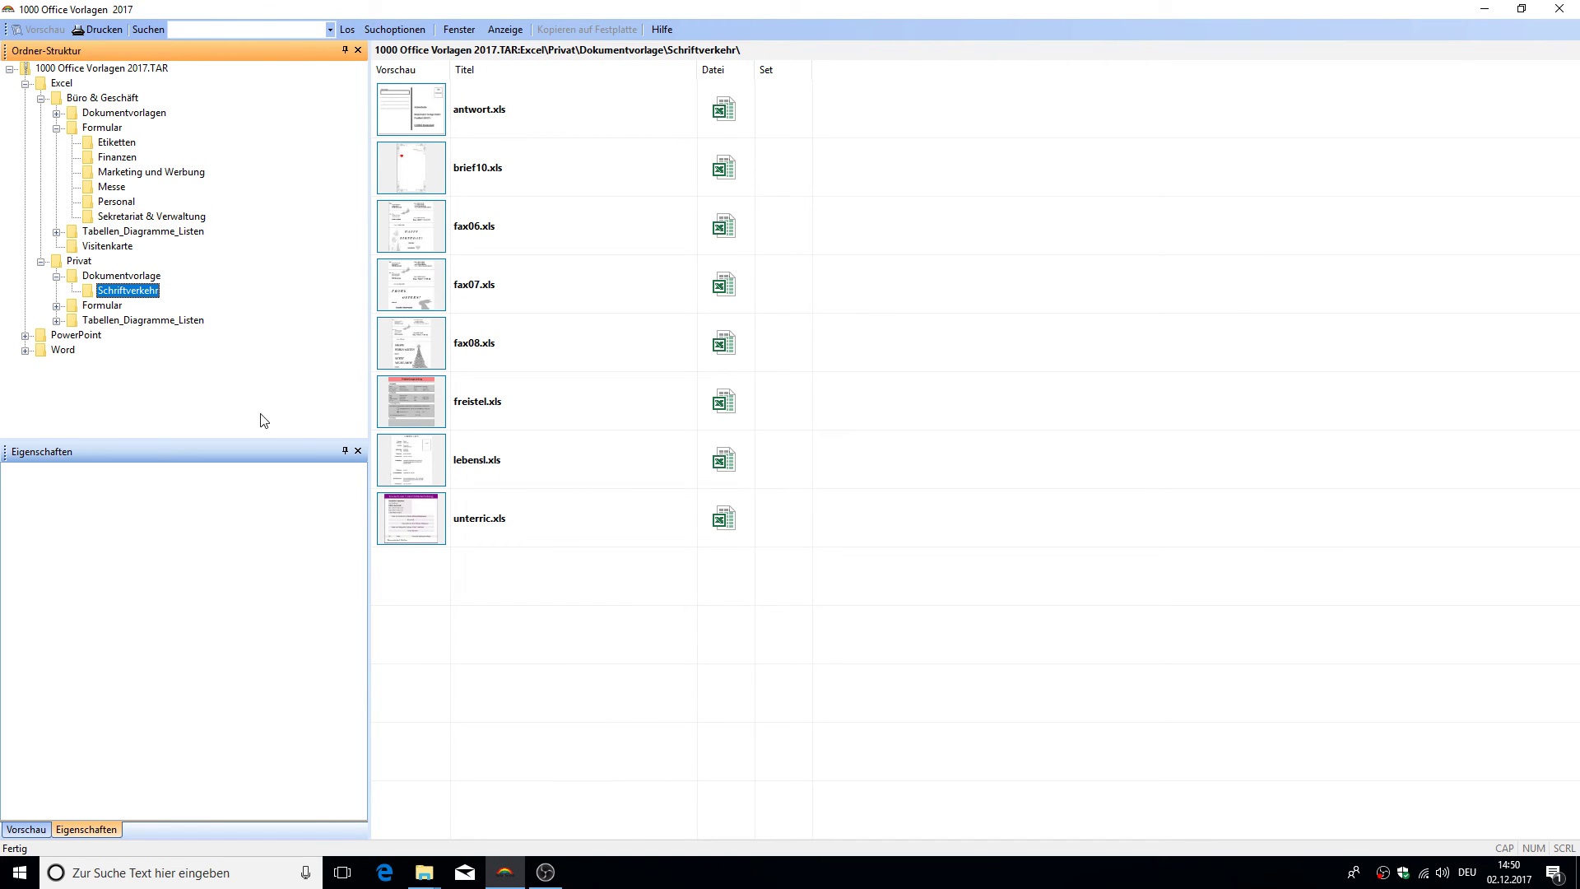
Expand PowerPoint > Privat > Grußkarte and list the Gruß & Glückwunsch templates.
left_click(26, 335)
left_click(42, 350)
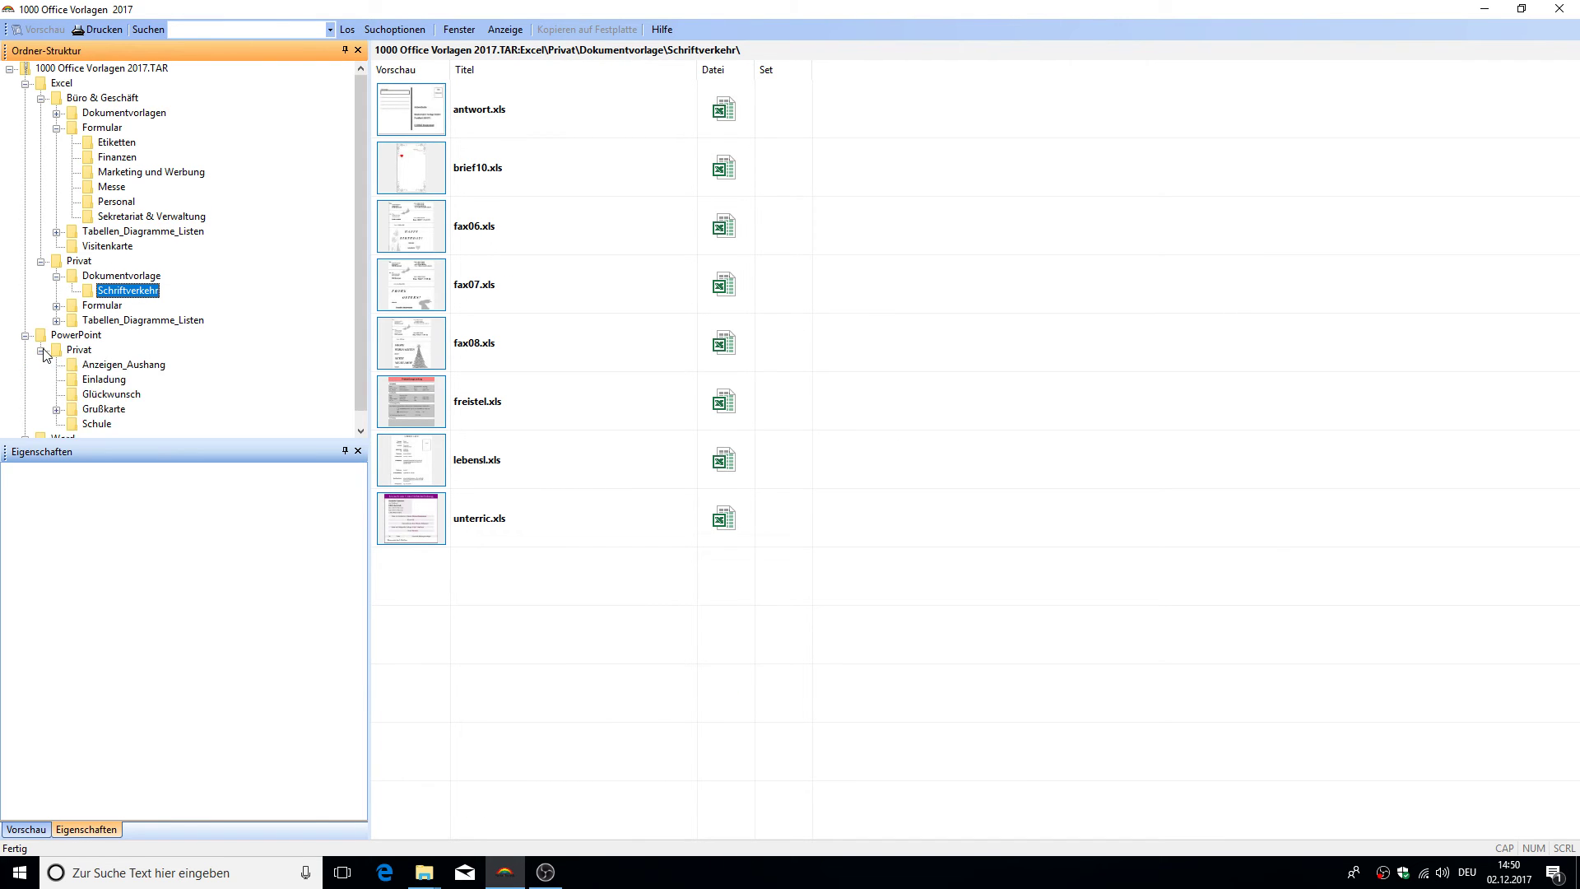
left_click(57, 409)
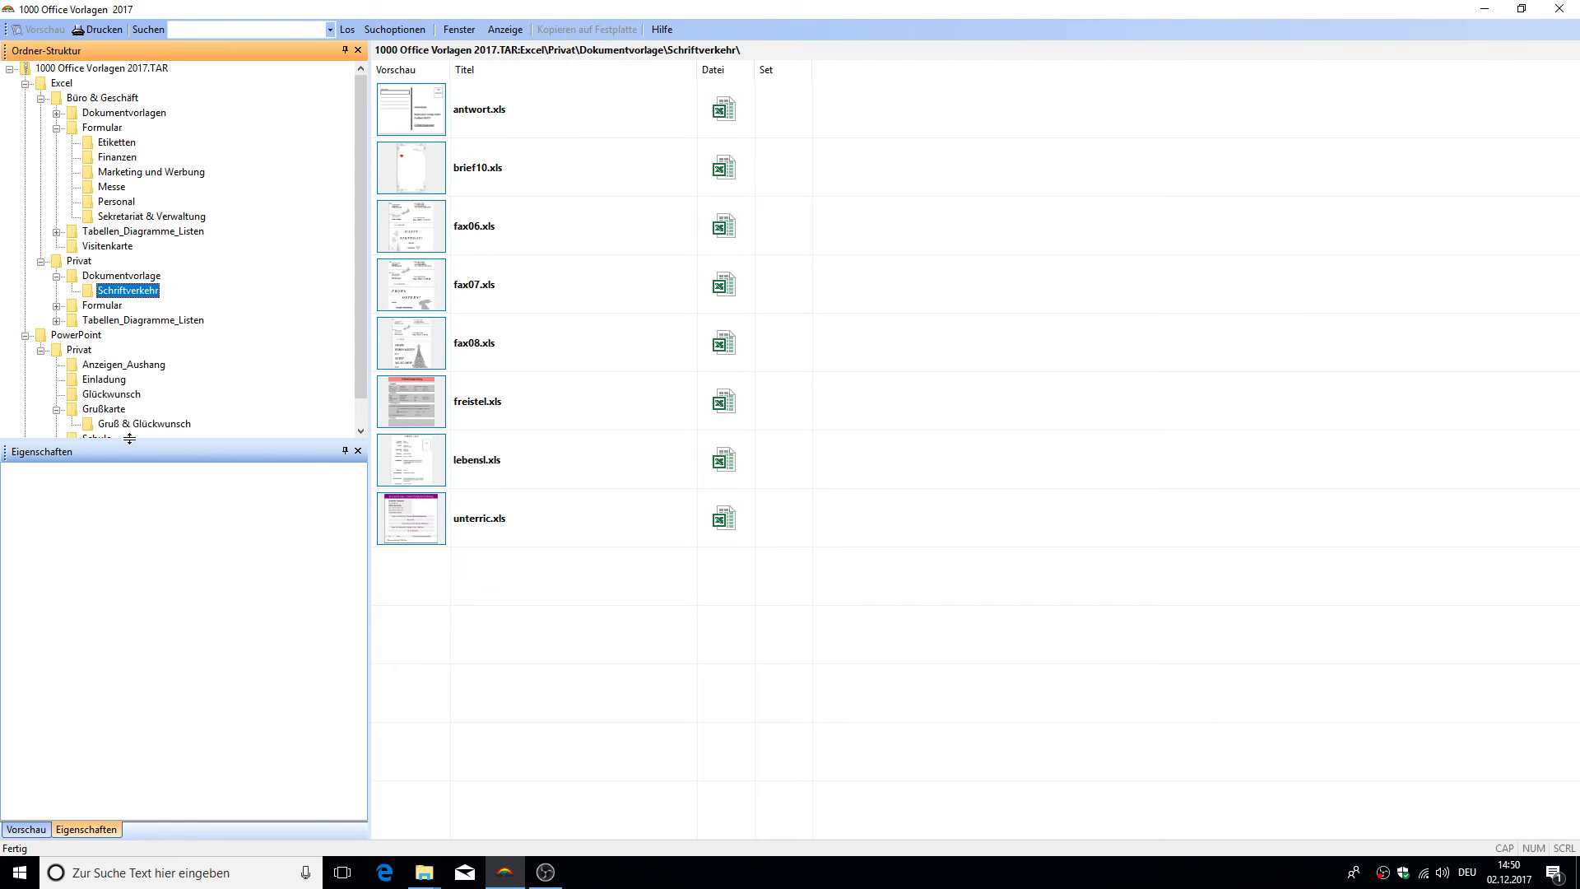
left_click(130, 426)
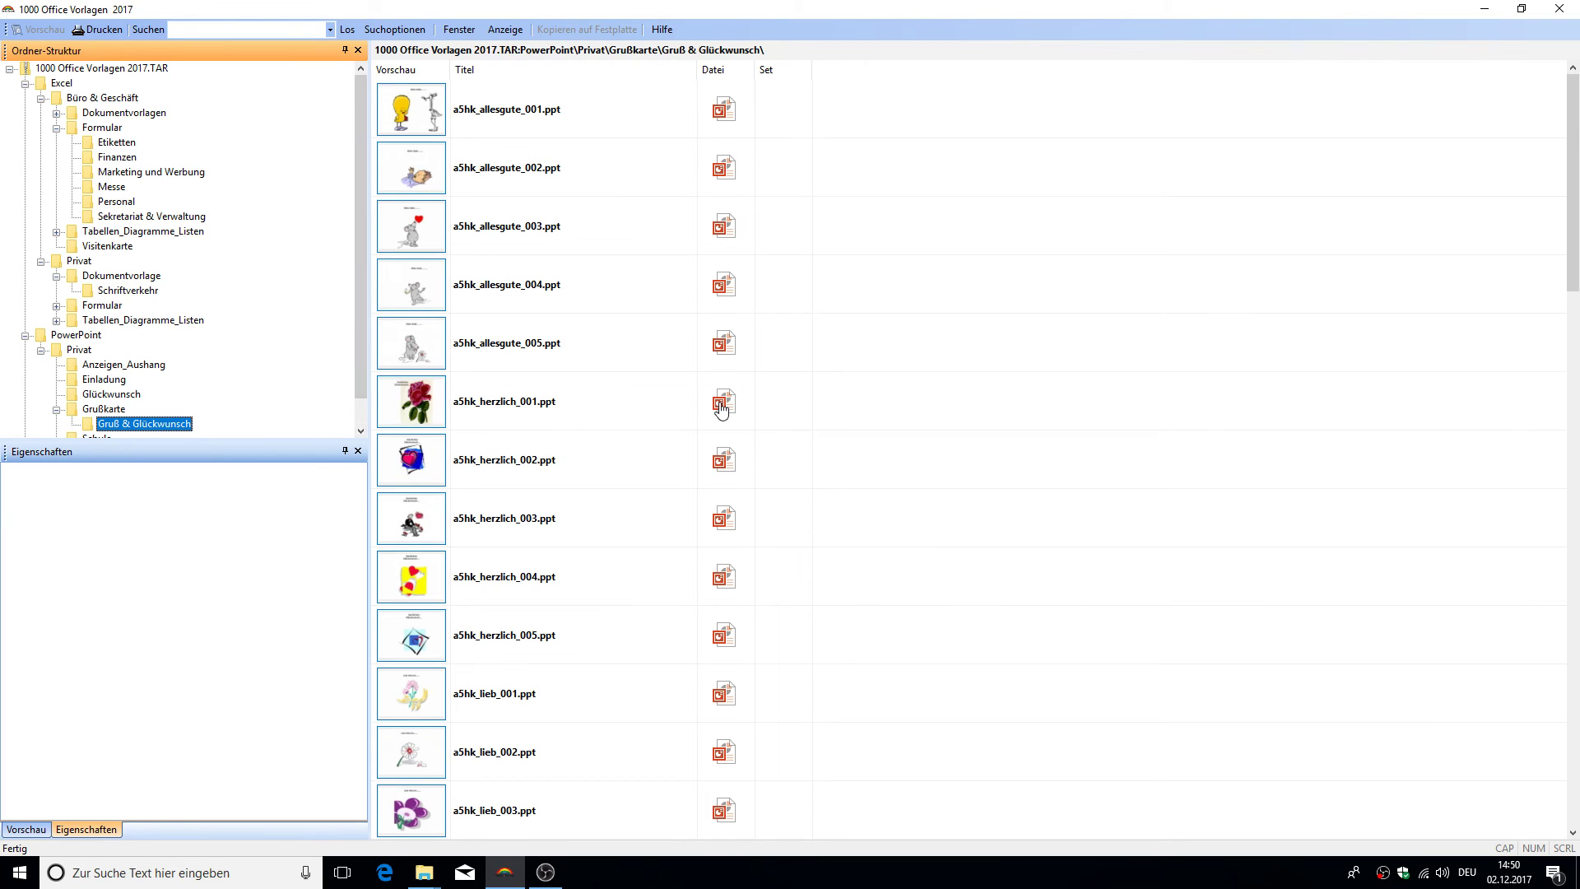
Open the a5hk_herzlich_001.ppt greeting card in PowerPoint, view its second slide and close it.
left_click(840, 402)
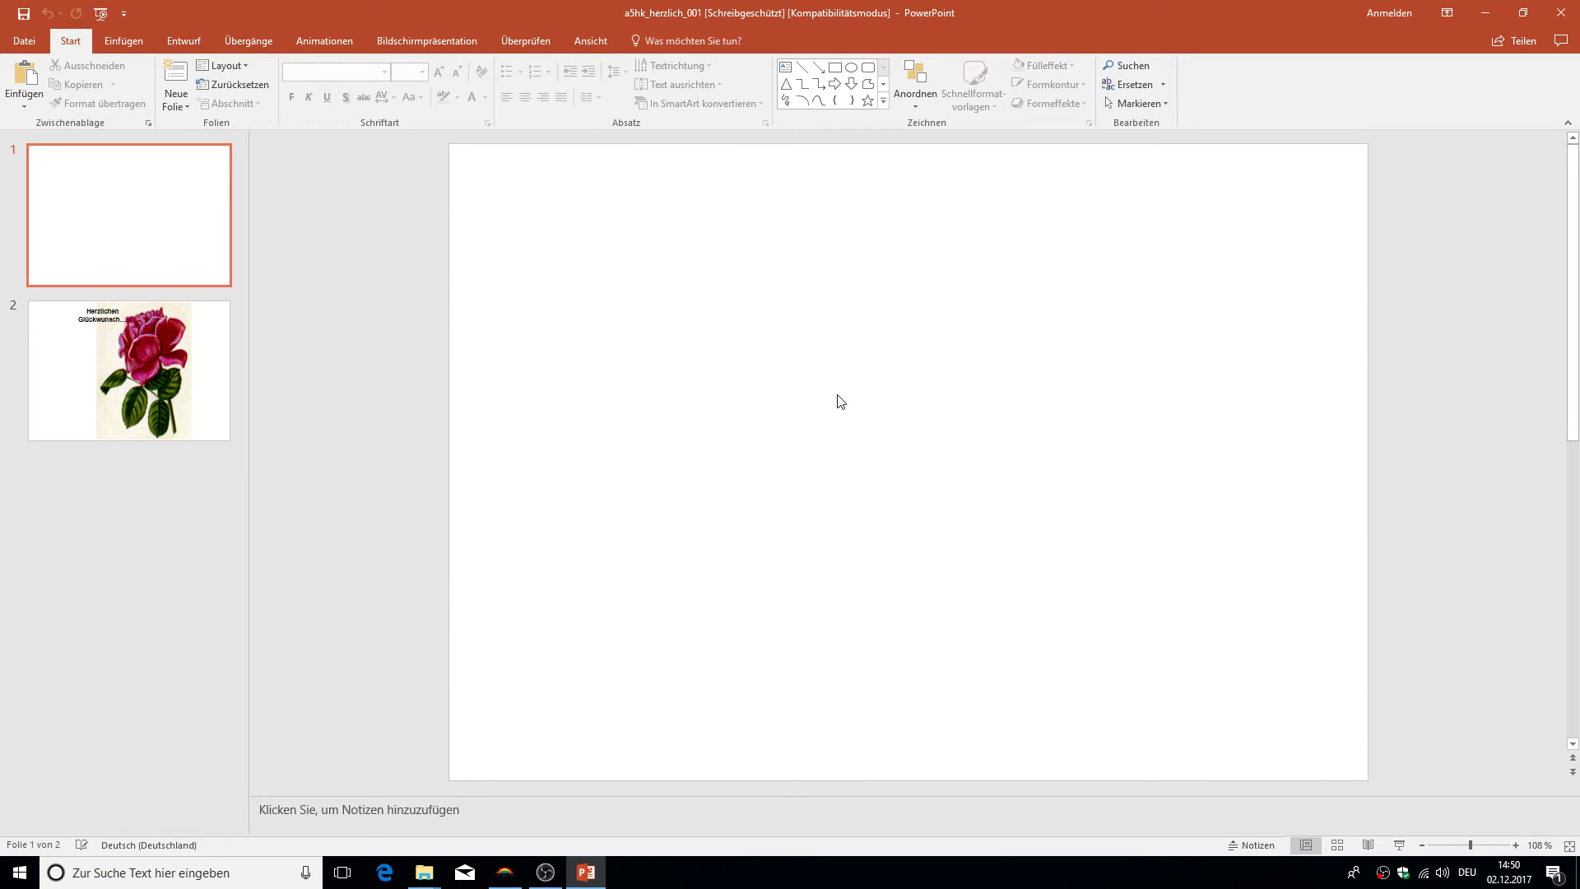
key("Page_Down")
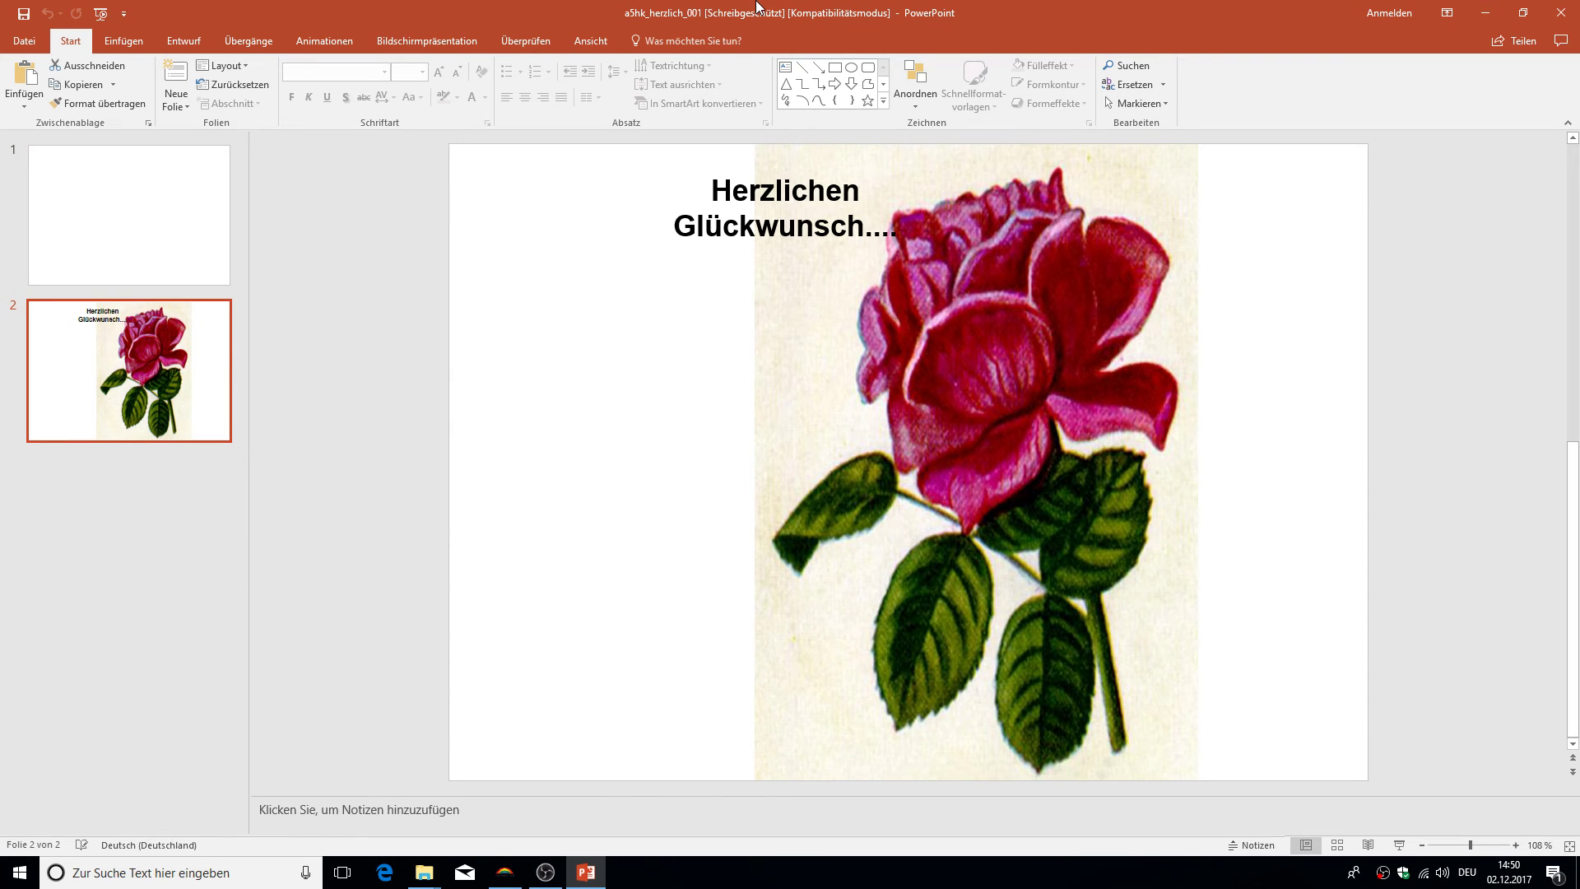
left_click(1560, 12)
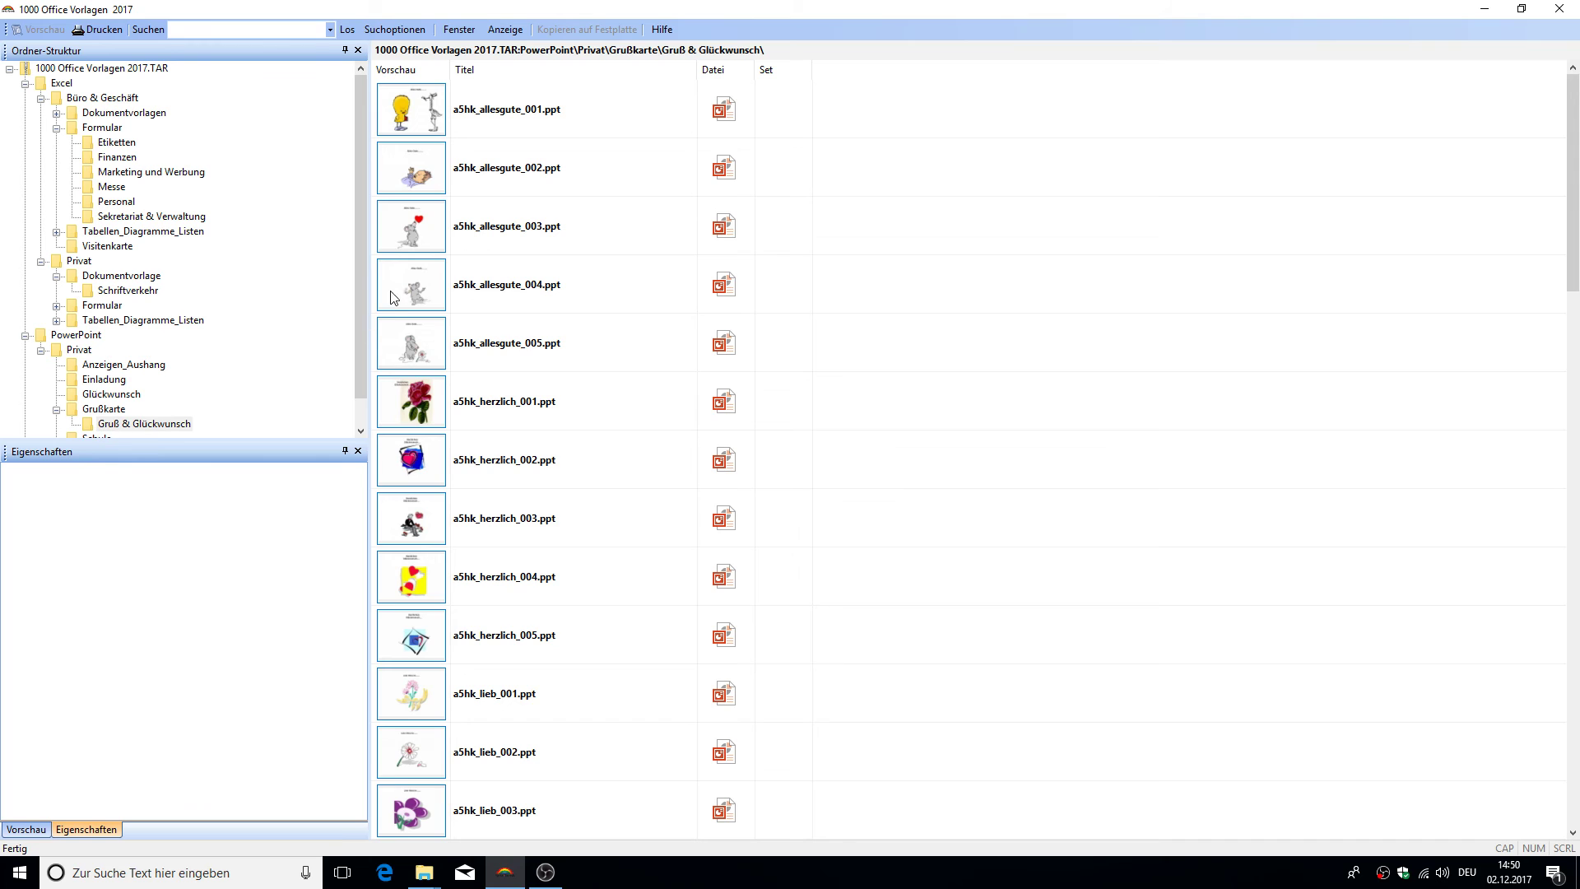
Expand the Word branch and browse the Auftragsabwicklung and Buchhaltung form templates.
scroll(354, 288, "down", 1)
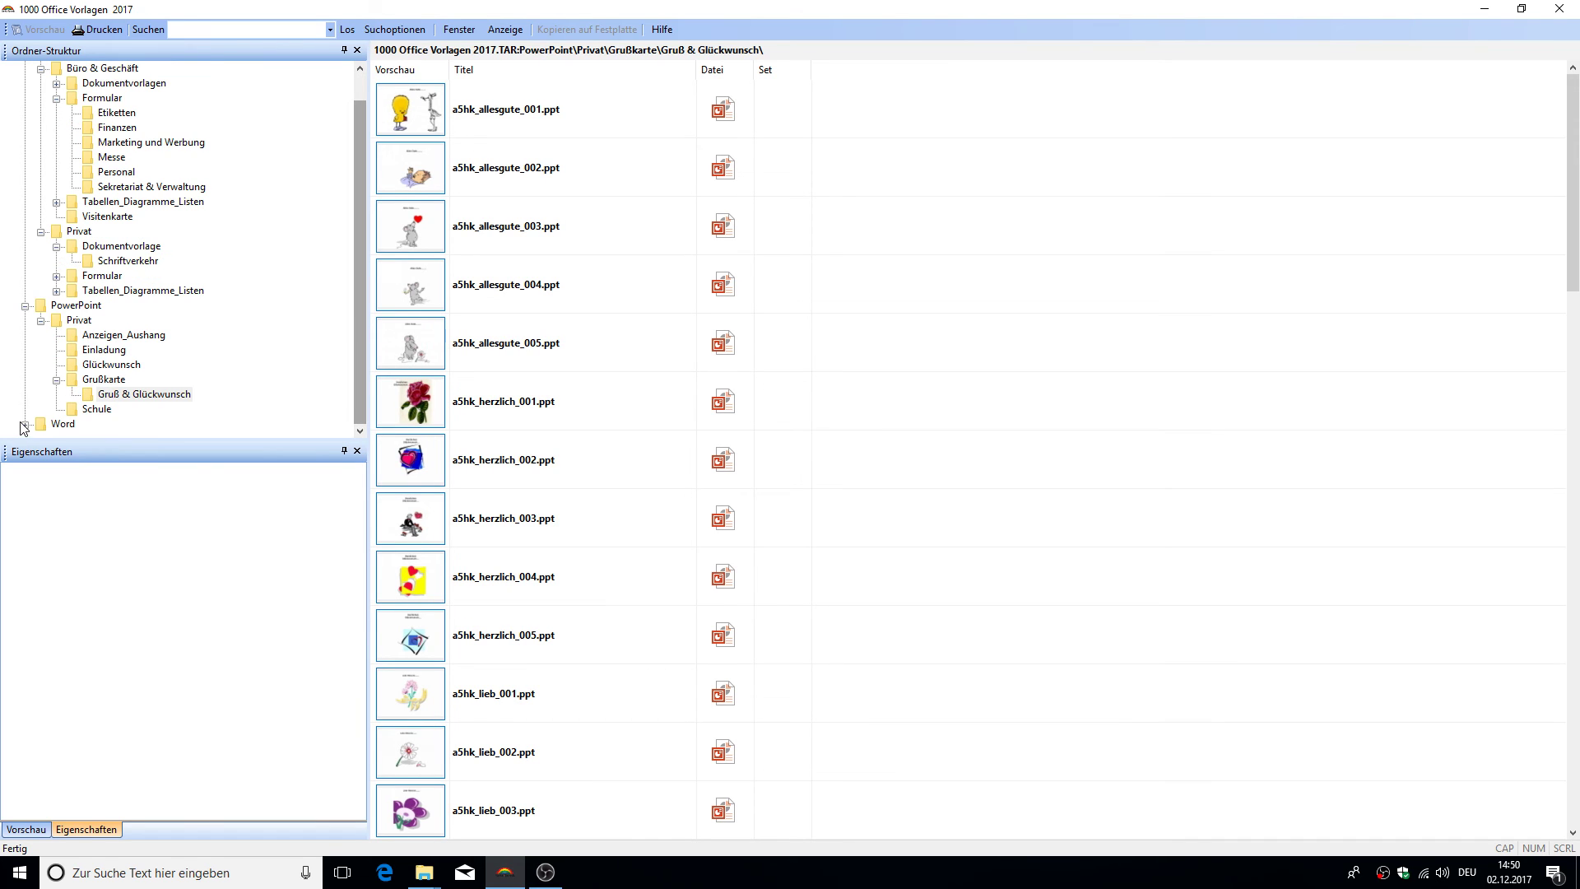
left_click(29, 427)
scroll(29, 428, "down", 4)
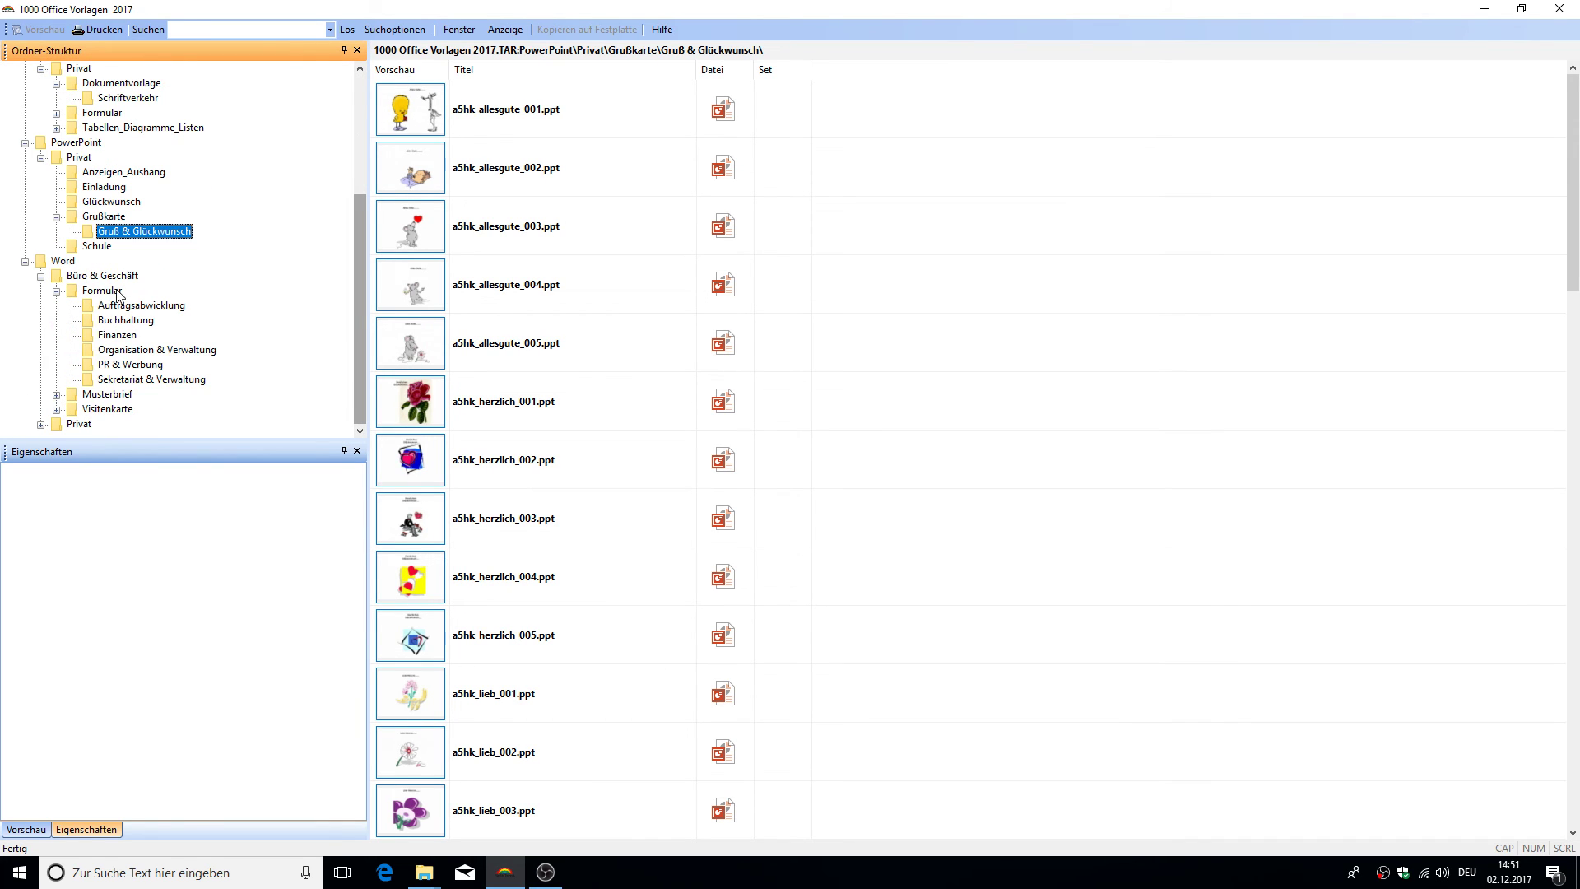
left_click(133, 311)
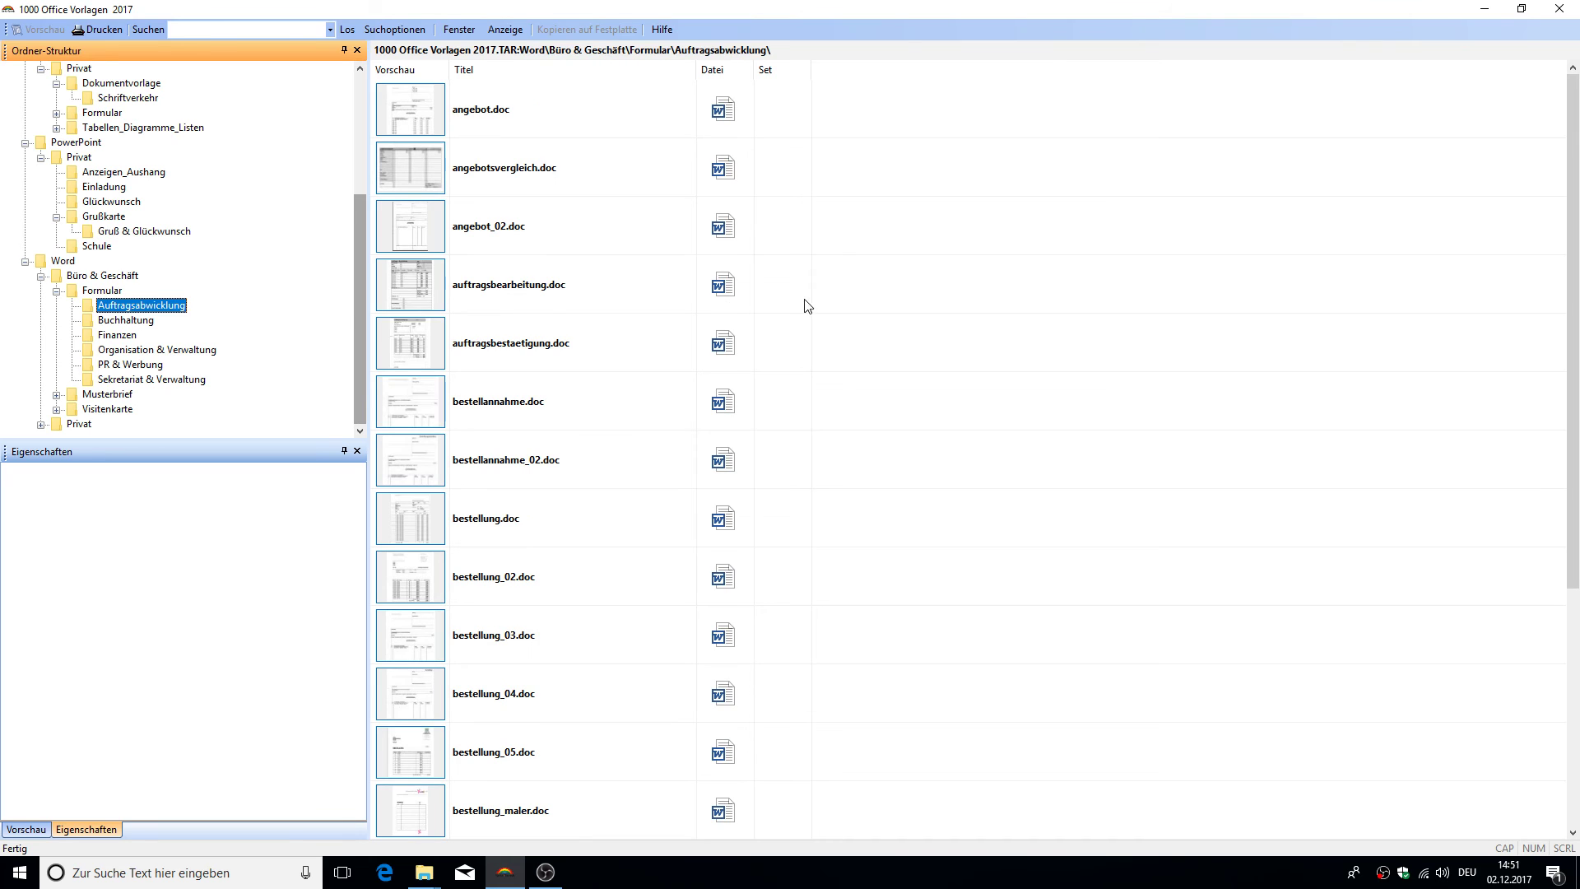
left_click(131, 320)
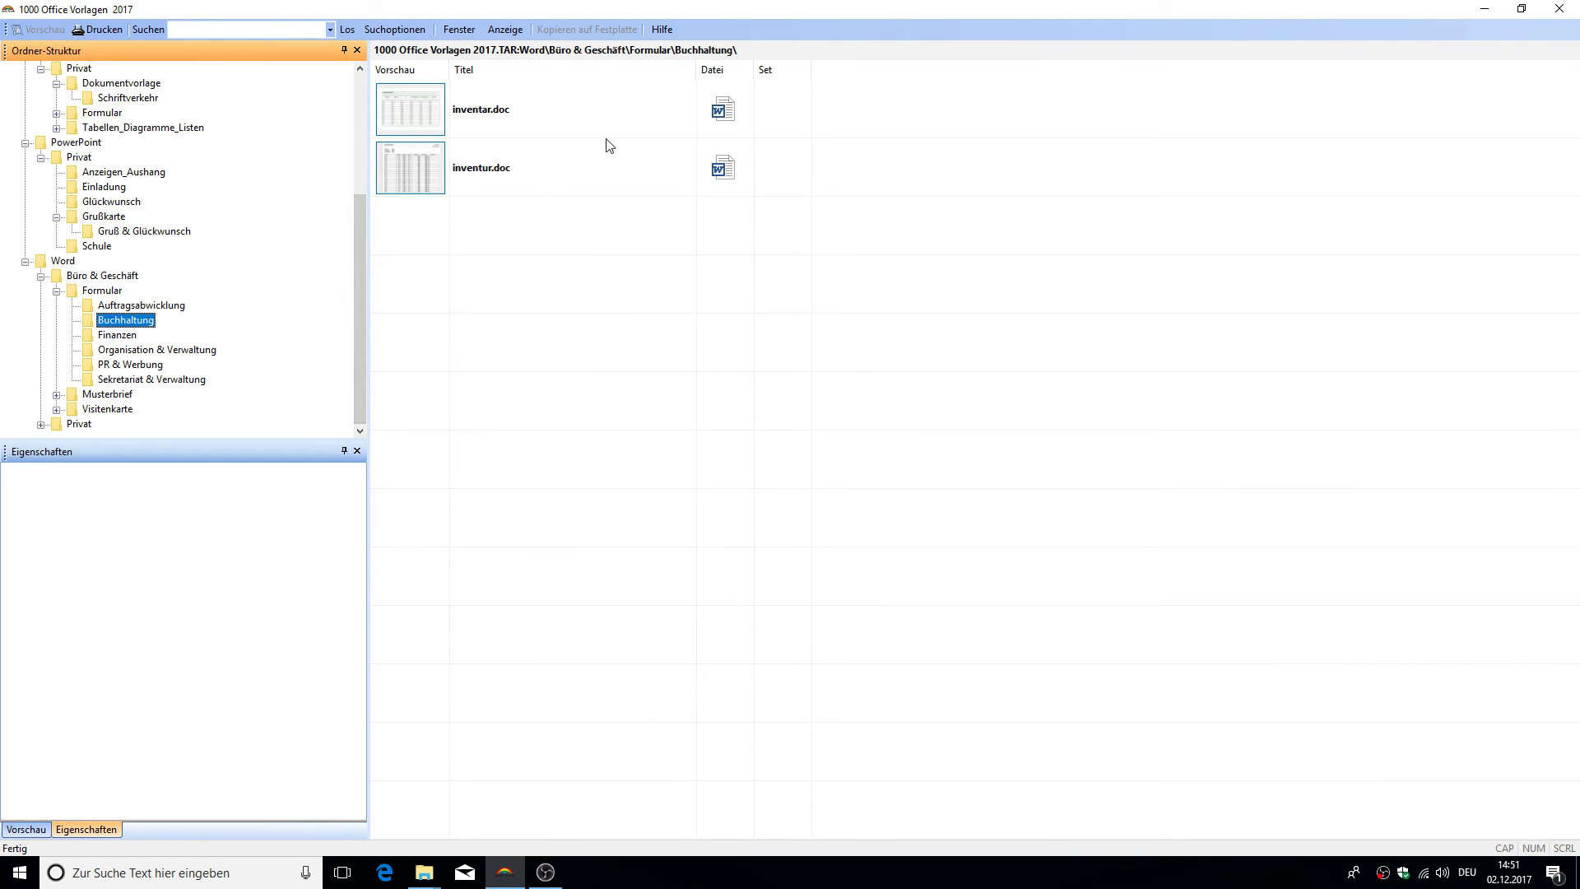
Open the inventur.doc template from the Buchhaltung folder in Word, view the form and close it.
double_click(722, 170)
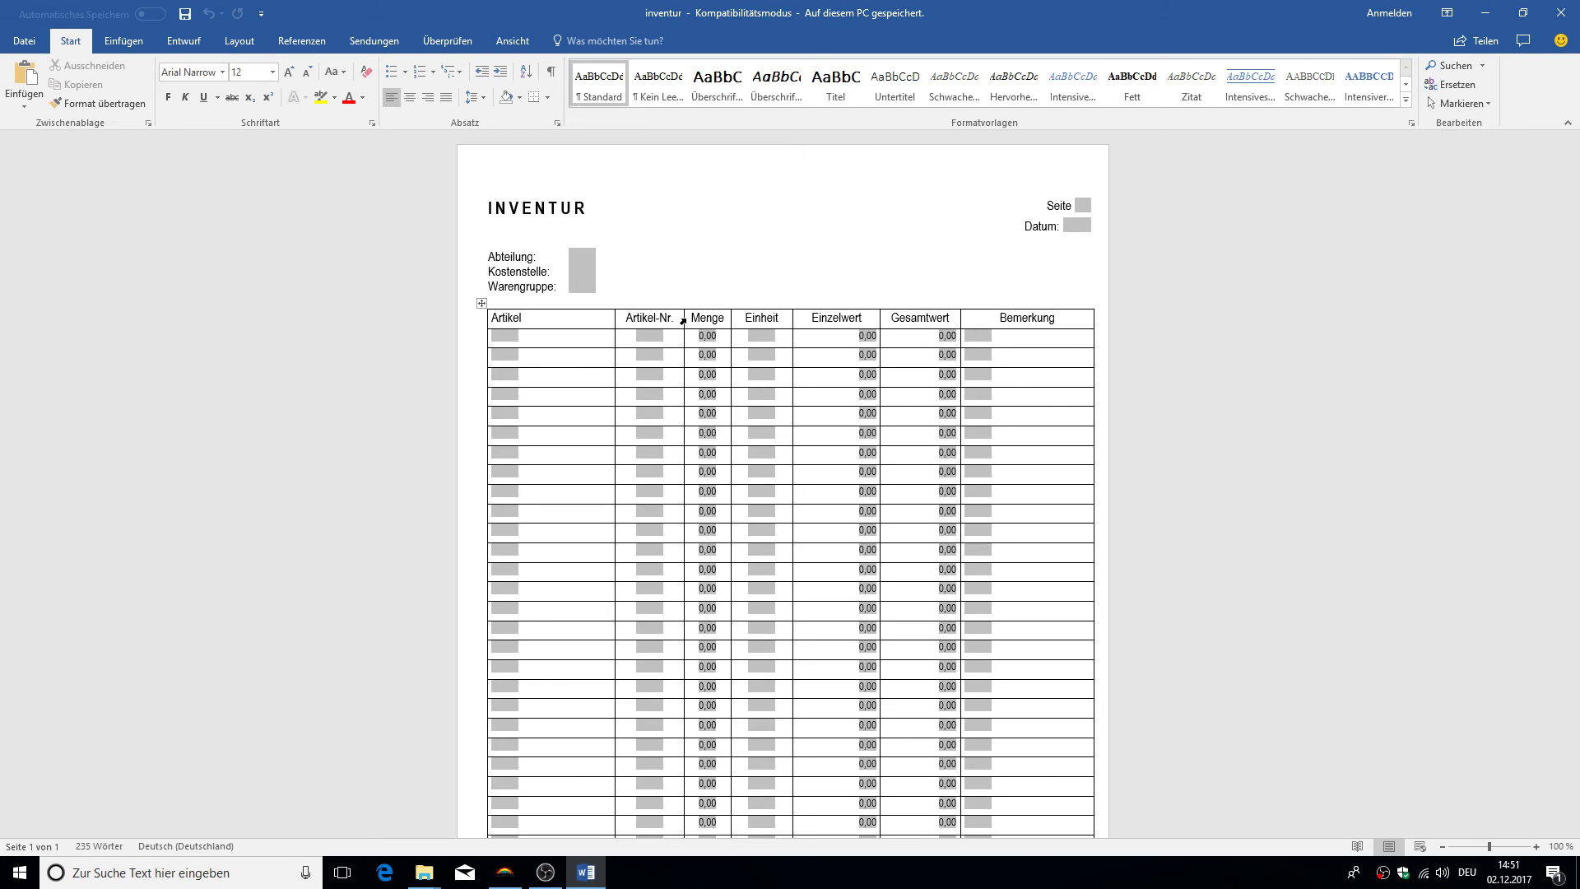
key("alt+F4")
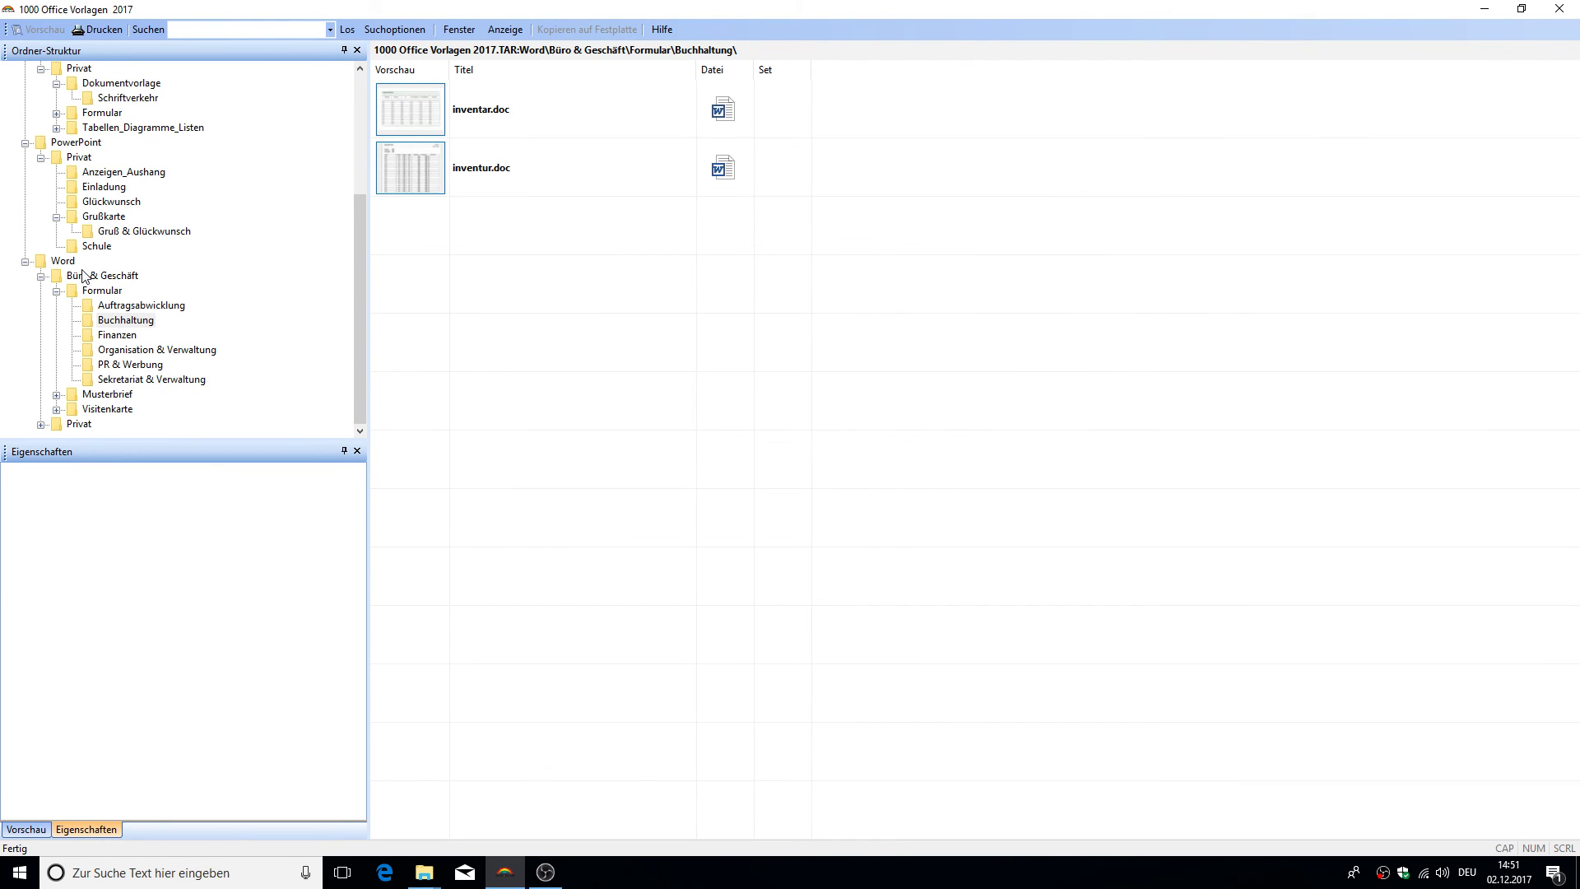
Expand the Formular folder under Excel > Privat and browse its Etiketten, Gäste & Feste and Haushalt templates.
left_click(56, 112)
left_click(116, 128)
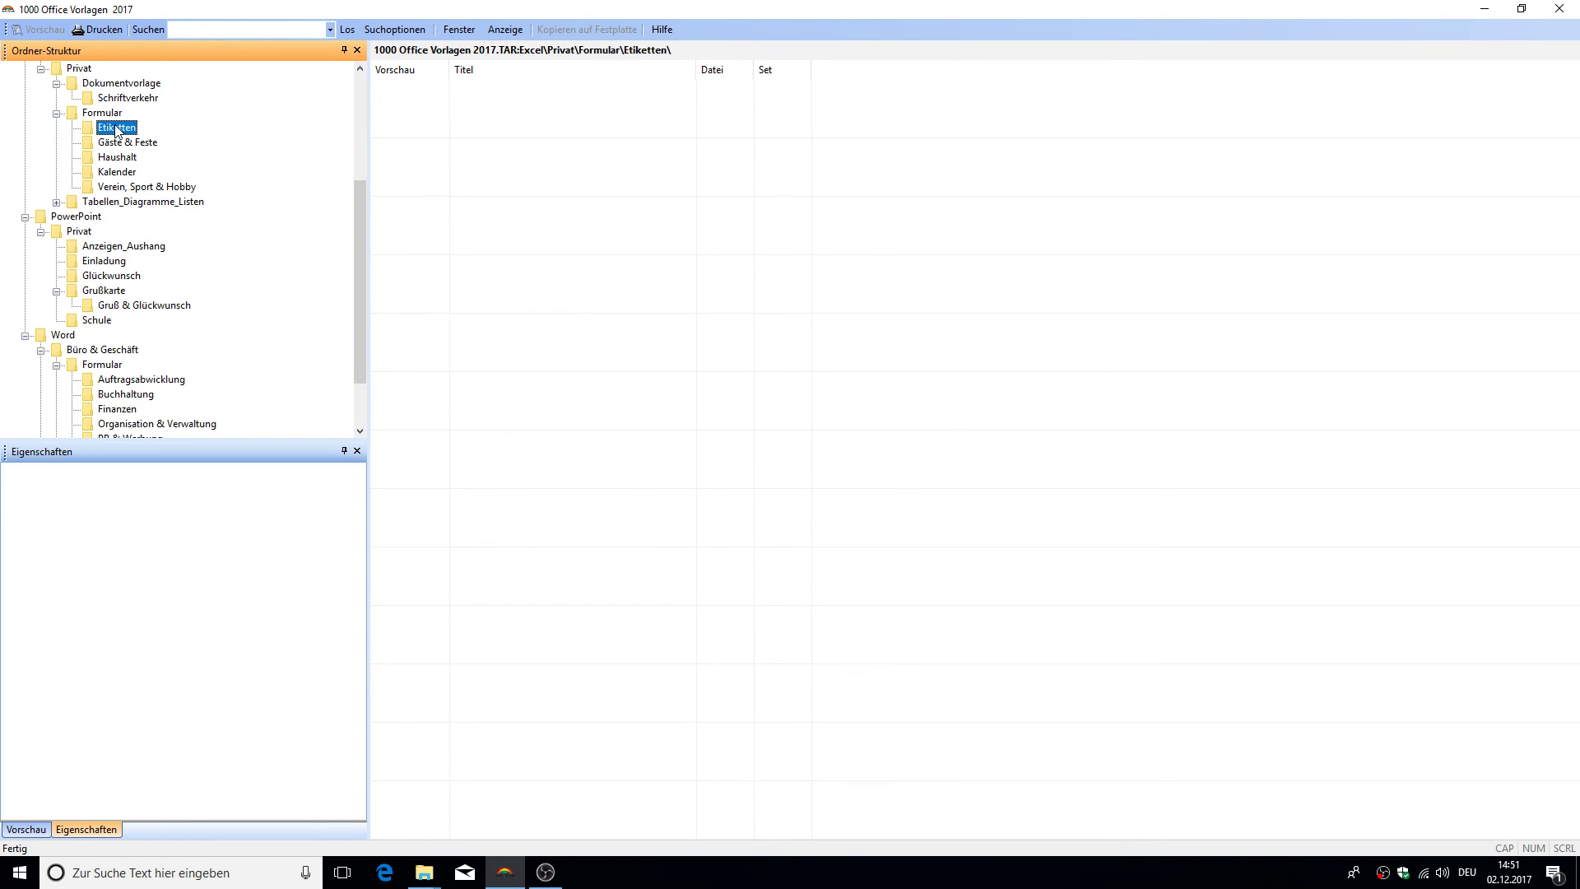
left_click(122, 143)
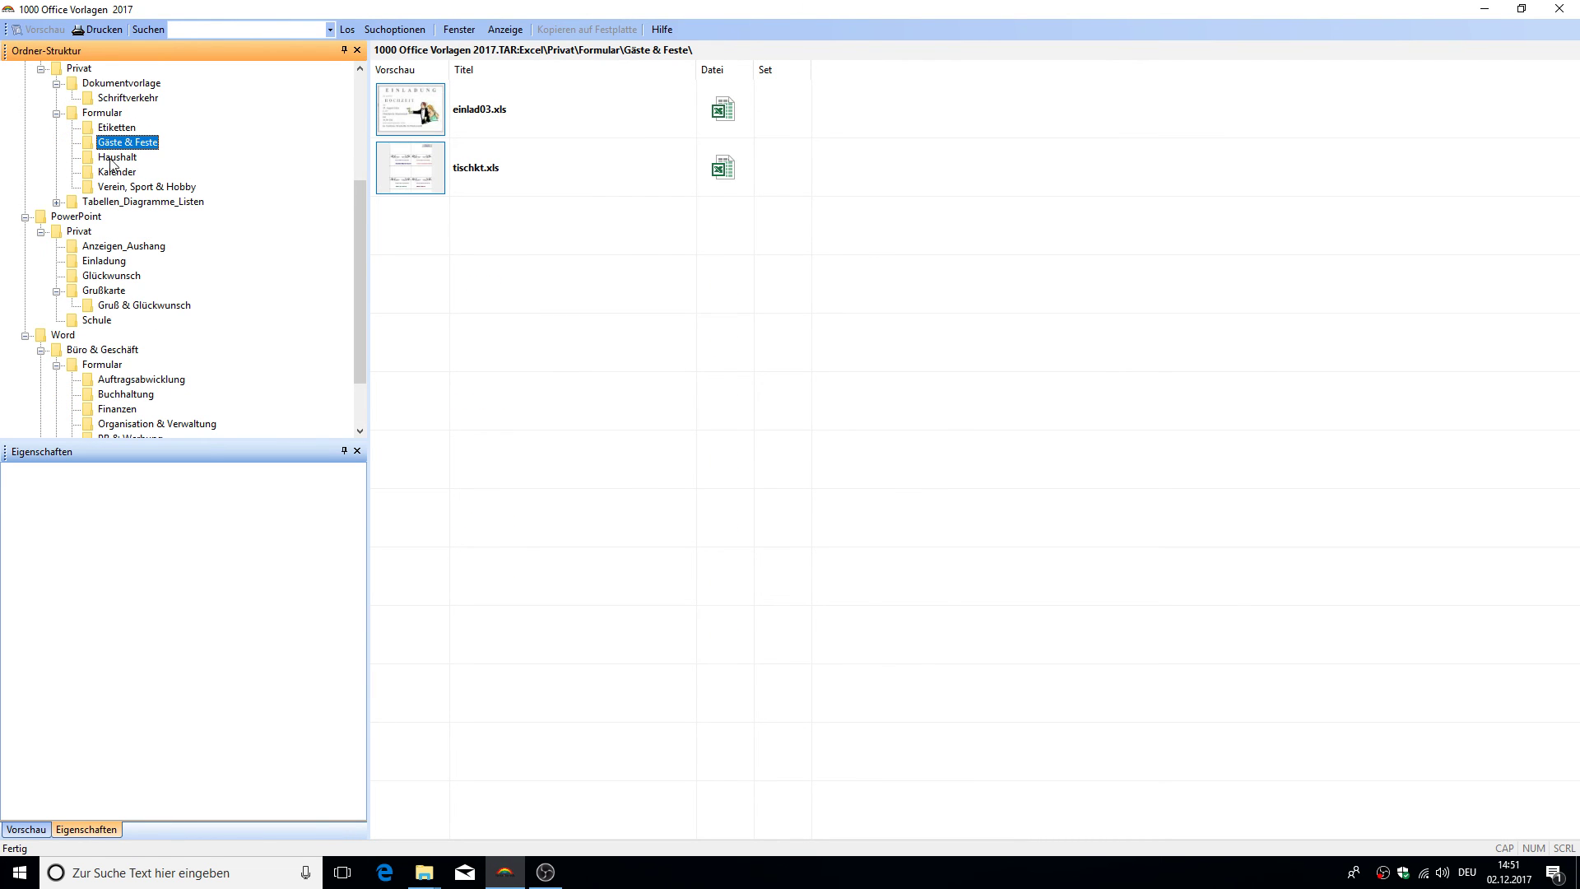
left_click(112, 158)
Collapse Excel's Privat folder and list the Personal templates under Büro & Geschäft > Formular.
left_click_drag(353, 181, 359, 86)
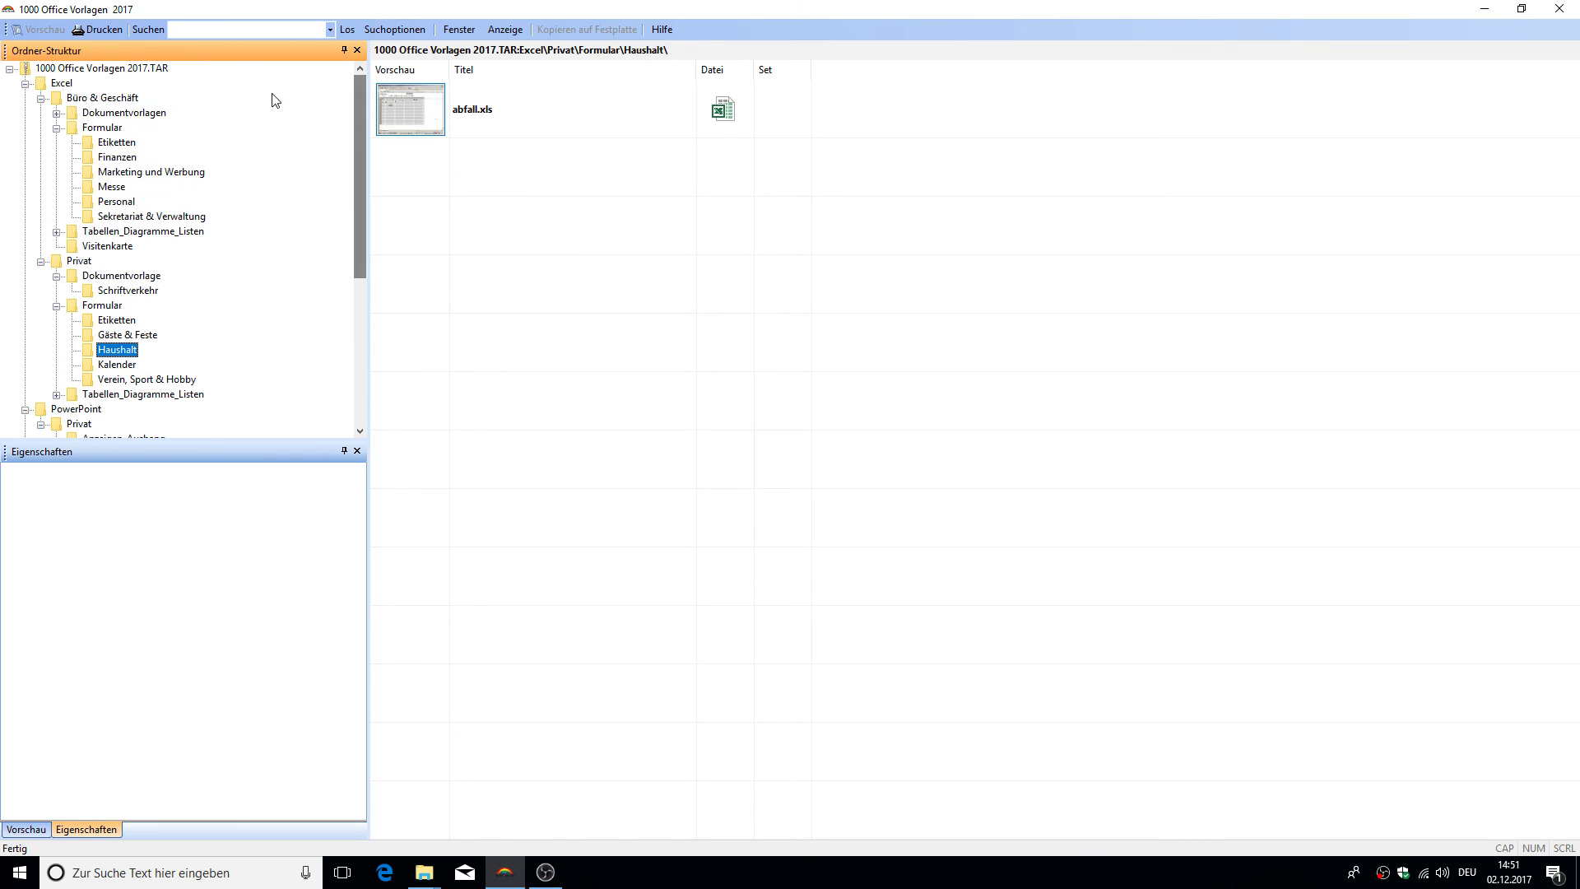
left_click(41, 262)
left_click(113, 203)
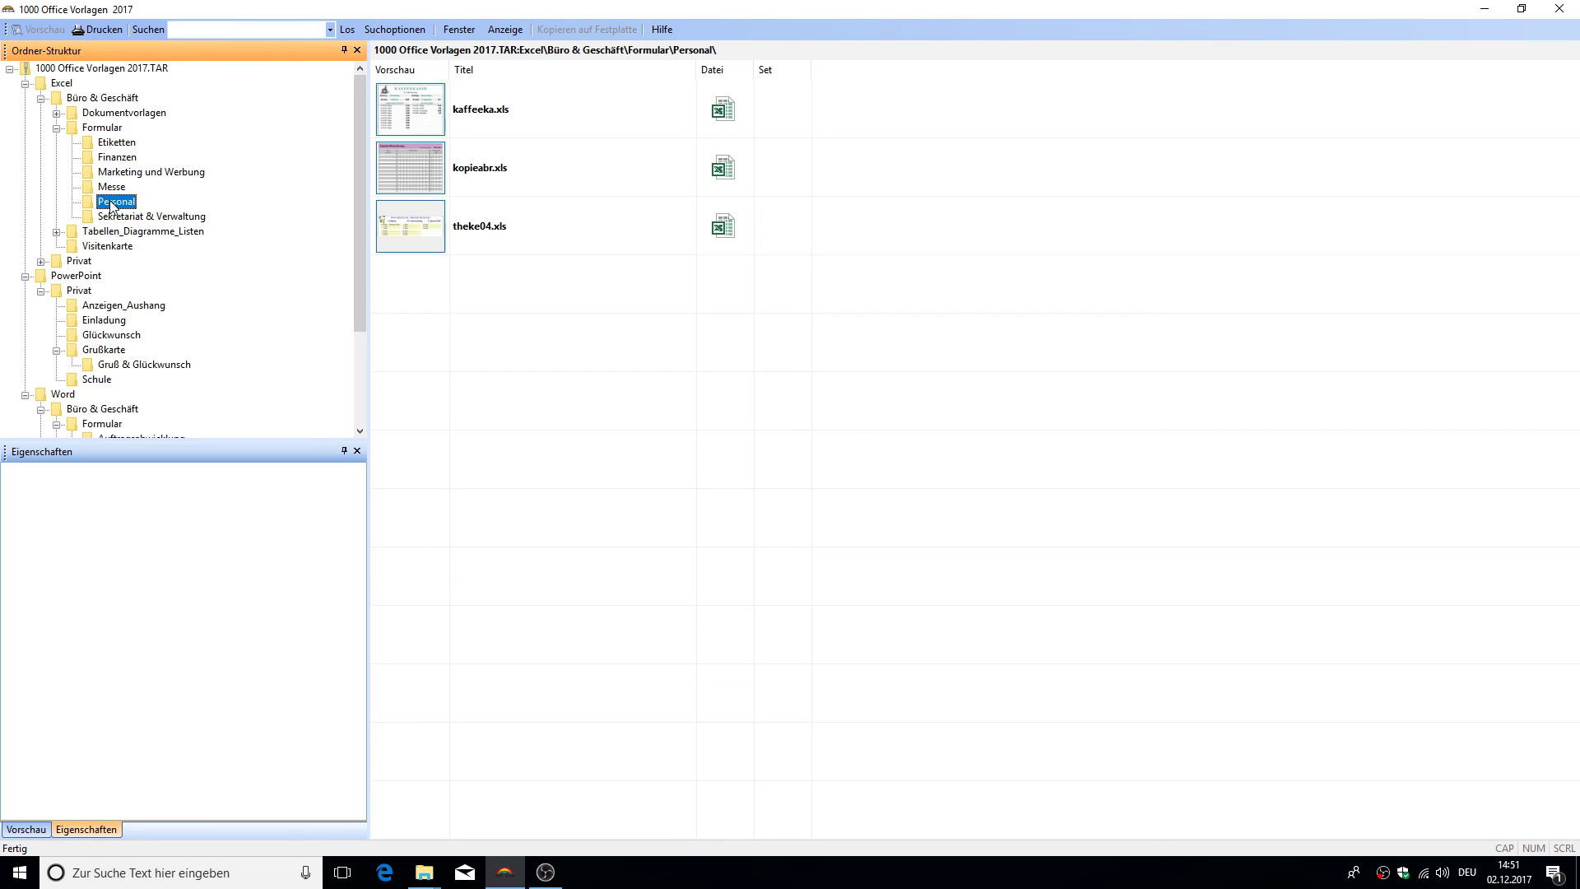
Open the kopieabr.xls copy billing template in Excel, view it and close it without saving.
double_click(731, 172)
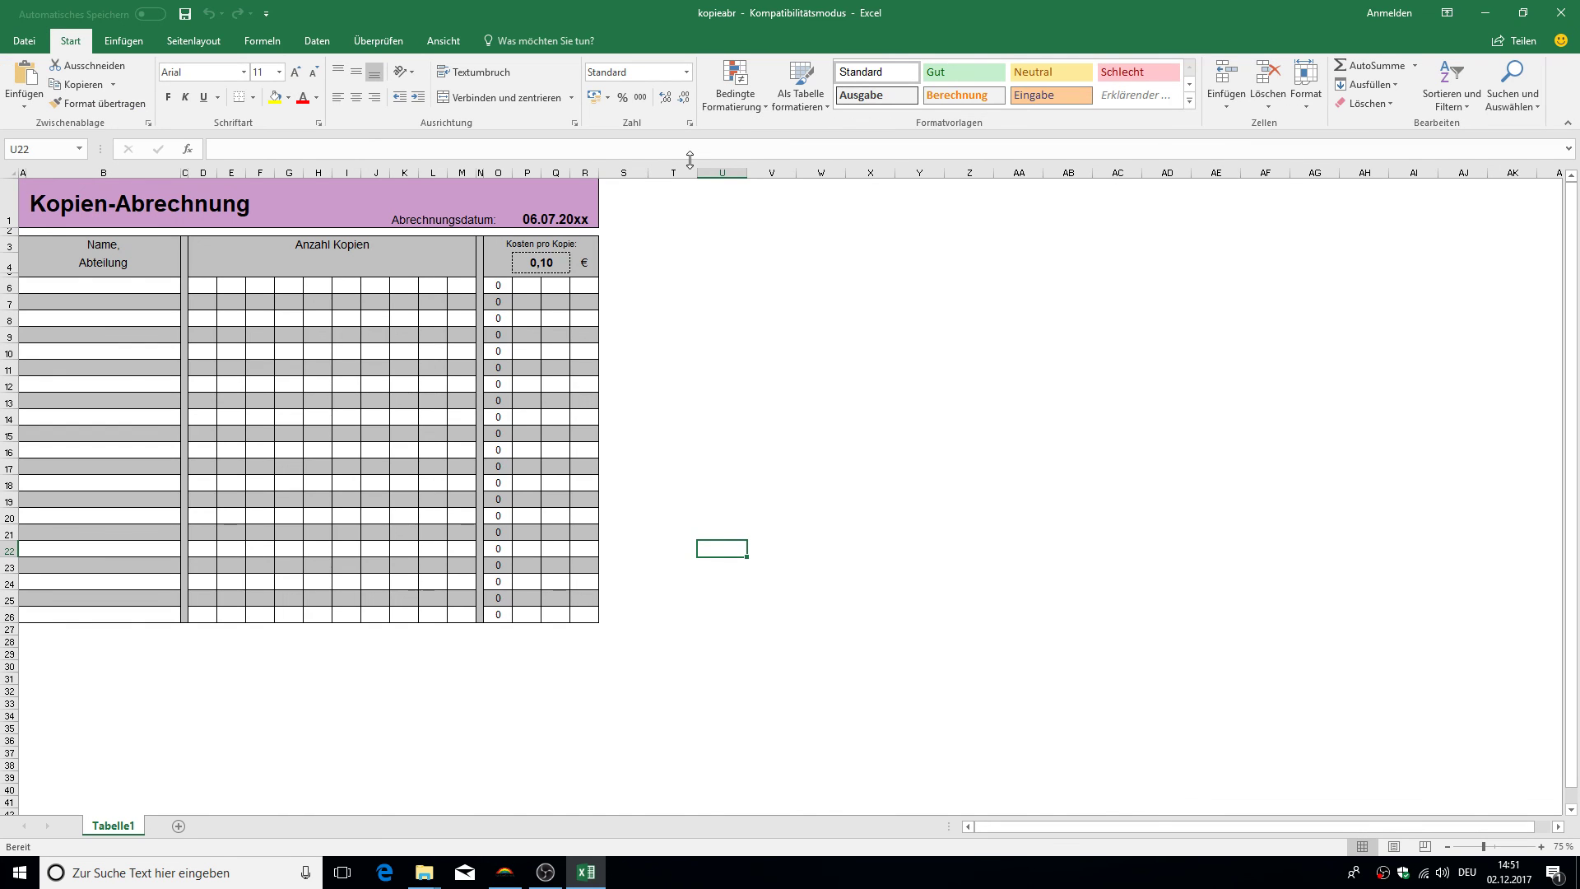
key("ctrl+w")
left_click(799, 477)
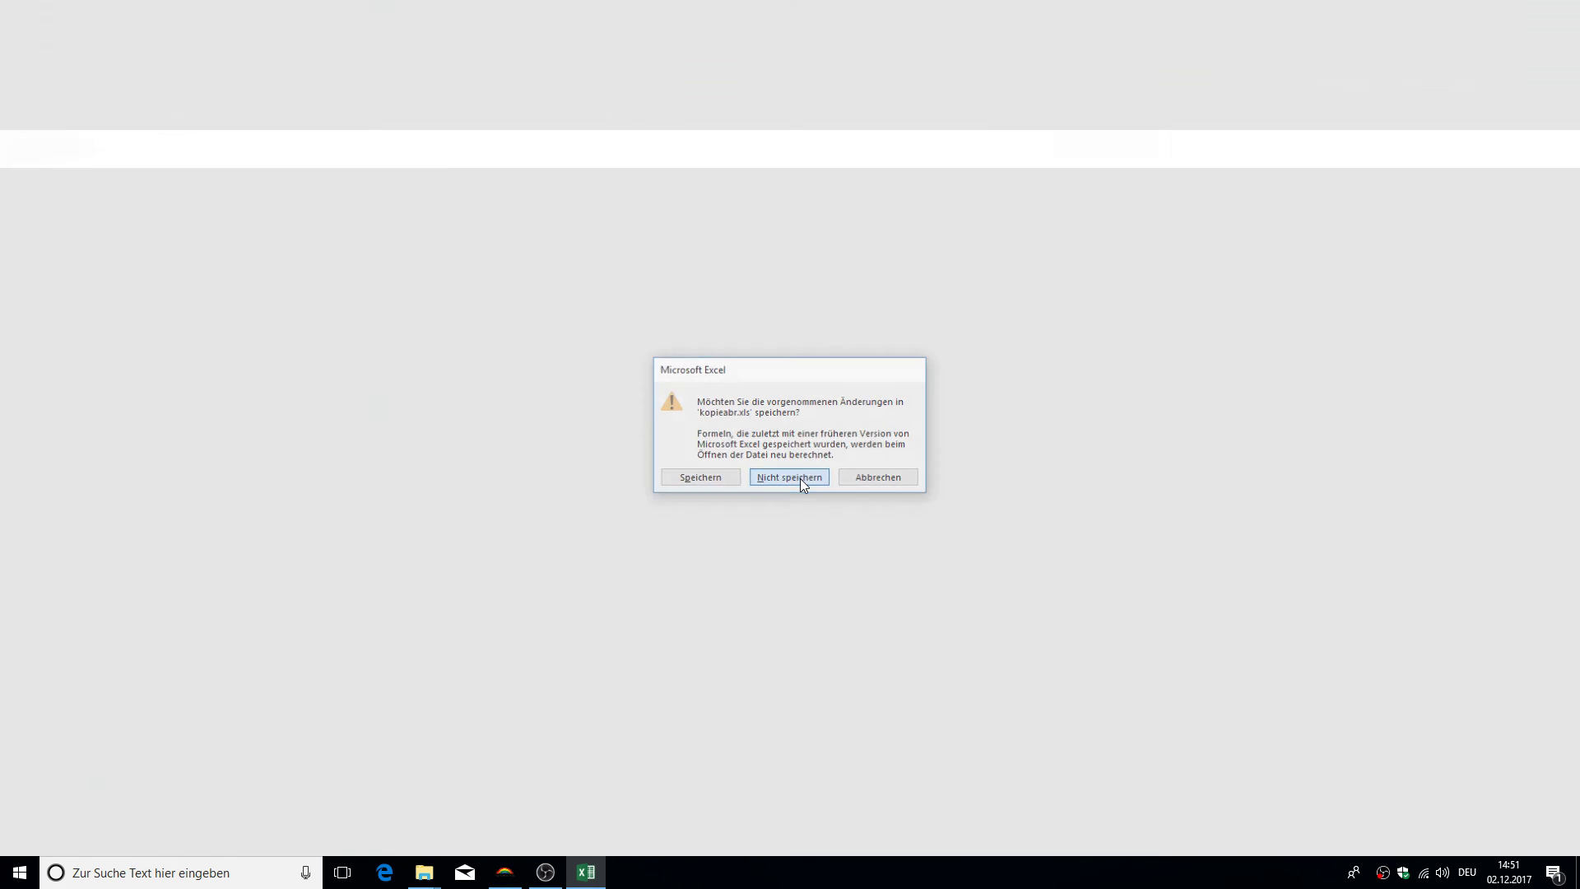
Open the kaffeeka.xls coffee fund template from the Personal folder in Excel.
double_click(729, 107)
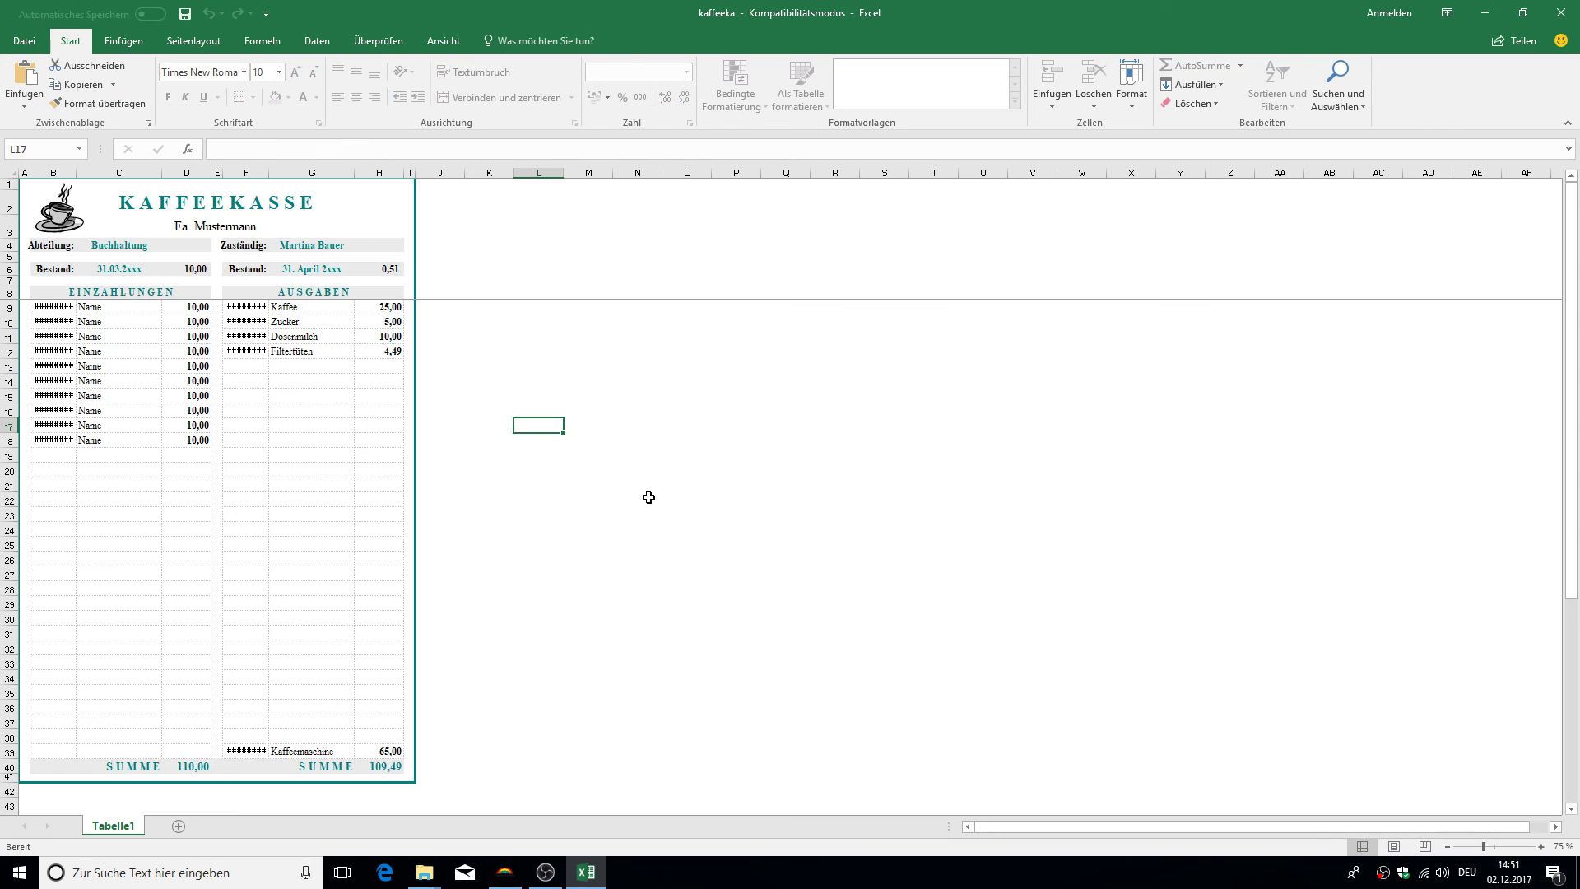